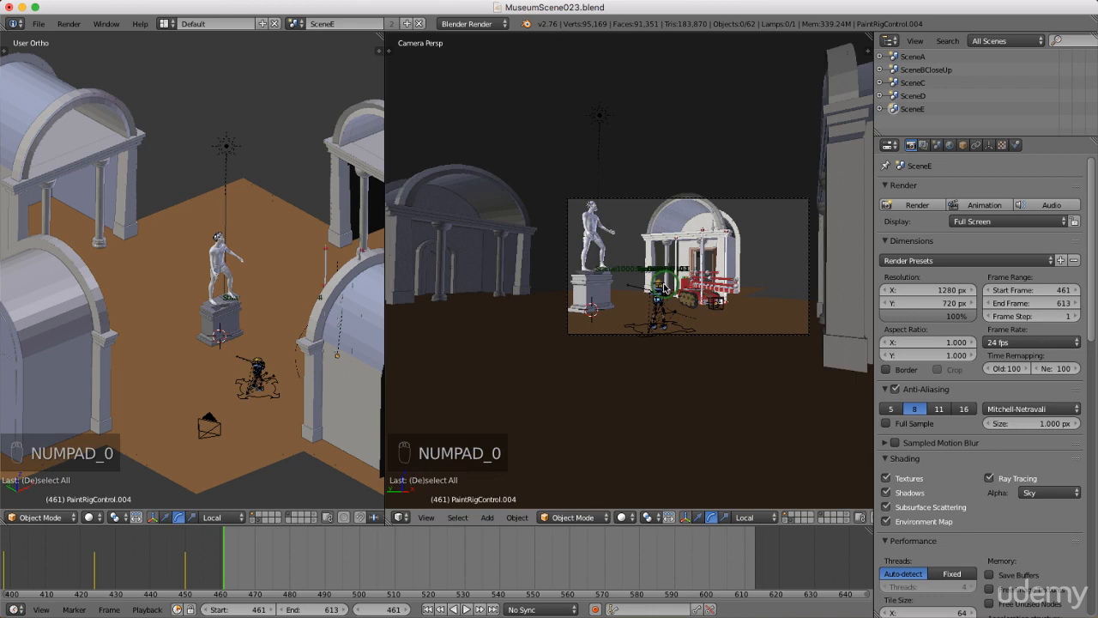
# Enlarge the camera viewport and insert a LocRotScale keyframe on the character's head bone at frame 461.
pyautogui.scroll(3, 666, 288)
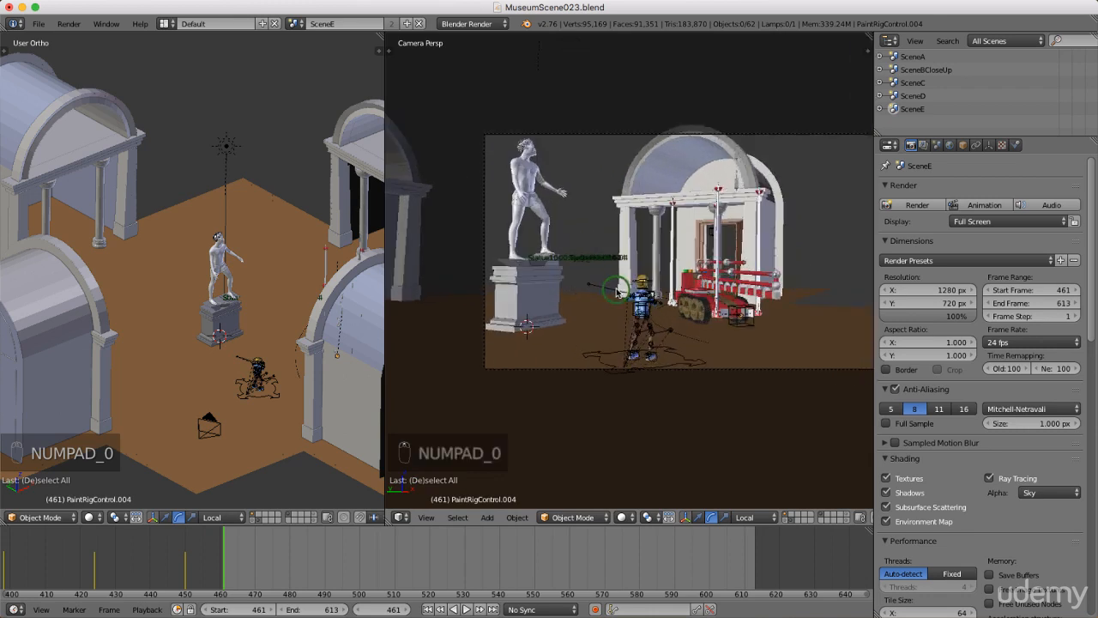
pyautogui.scroll(-1, 723, 292)
pyautogui.scroll(3, 654, 300)
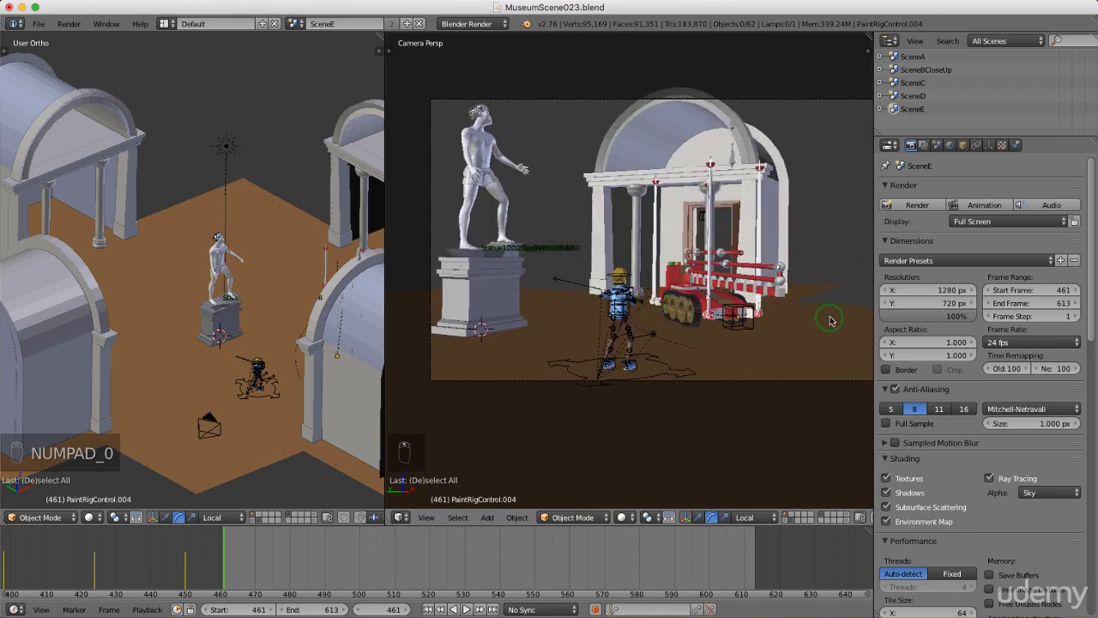
pyautogui.moveTo(909, 320); pyautogui.dragTo(973, 319)
pyautogui.scroll(2, 629, 279)
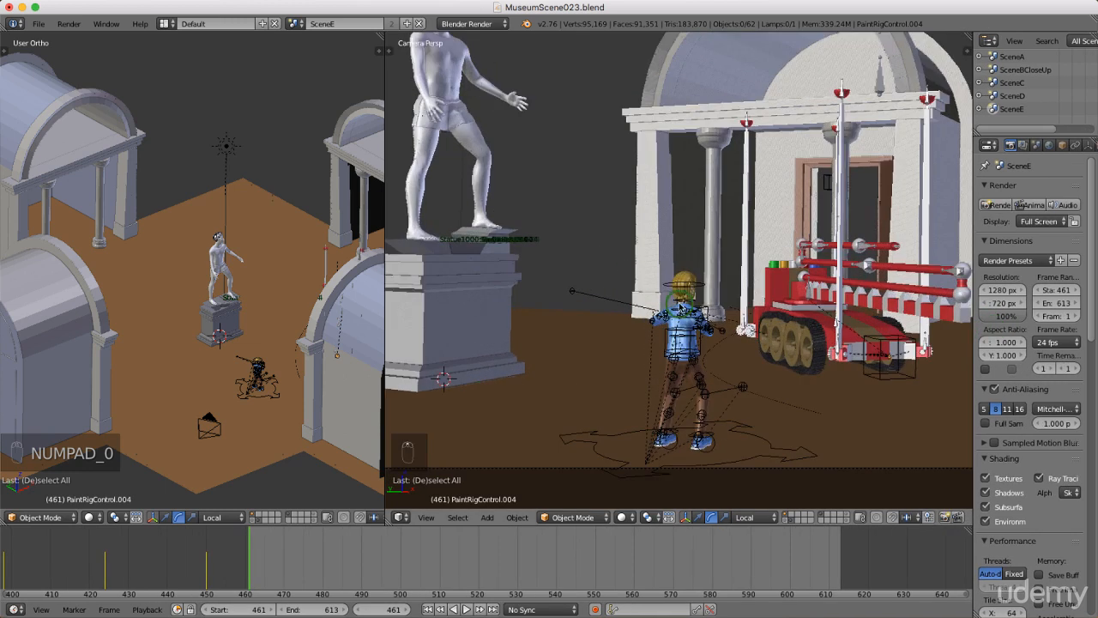
pyautogui.rightClick(670, 288)
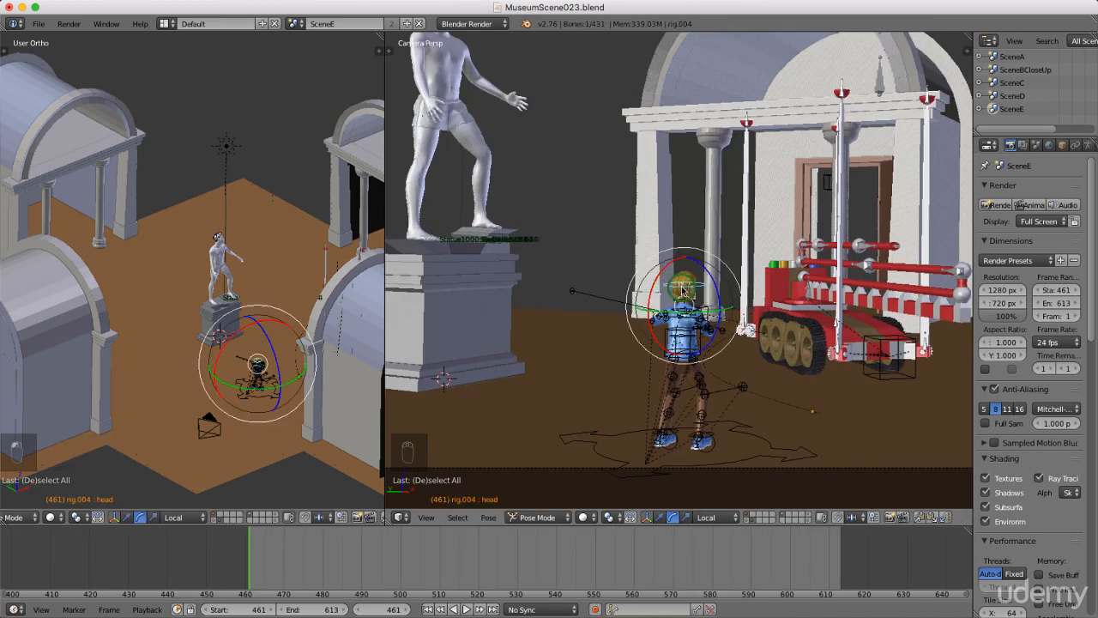
pyautogui.press('i')
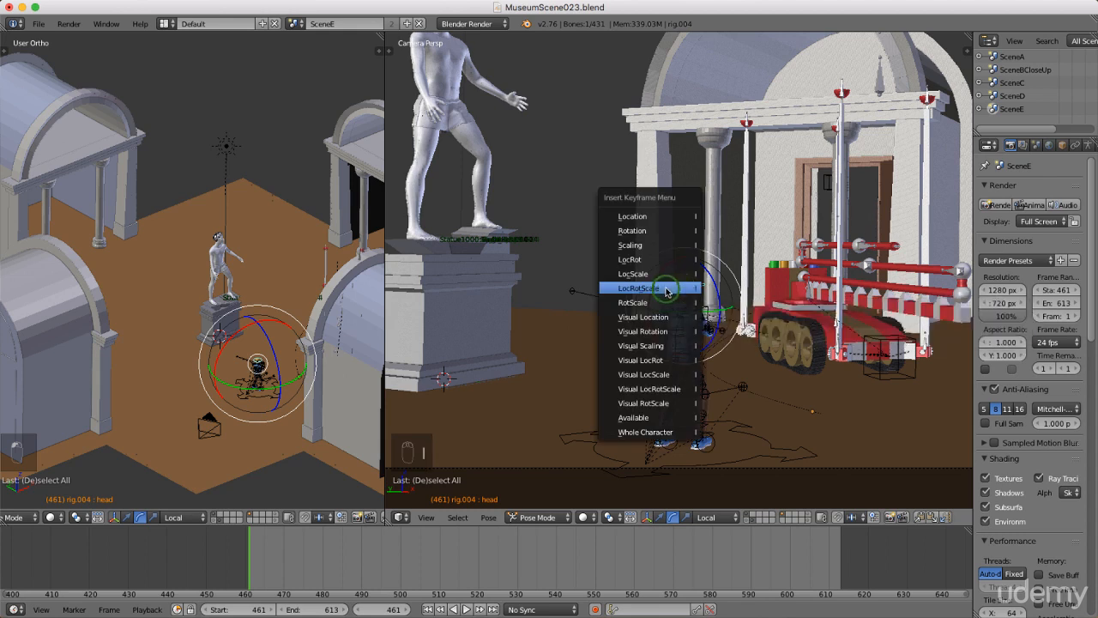
pyautogui.click(683, 286)
# At frame 493, rotate the character's head toward the red machine and insert a LocRotScale keyframe on it.
pyautogui.moveTo(213, 375); pyautogui.dragTo(272, 319, button='middle')
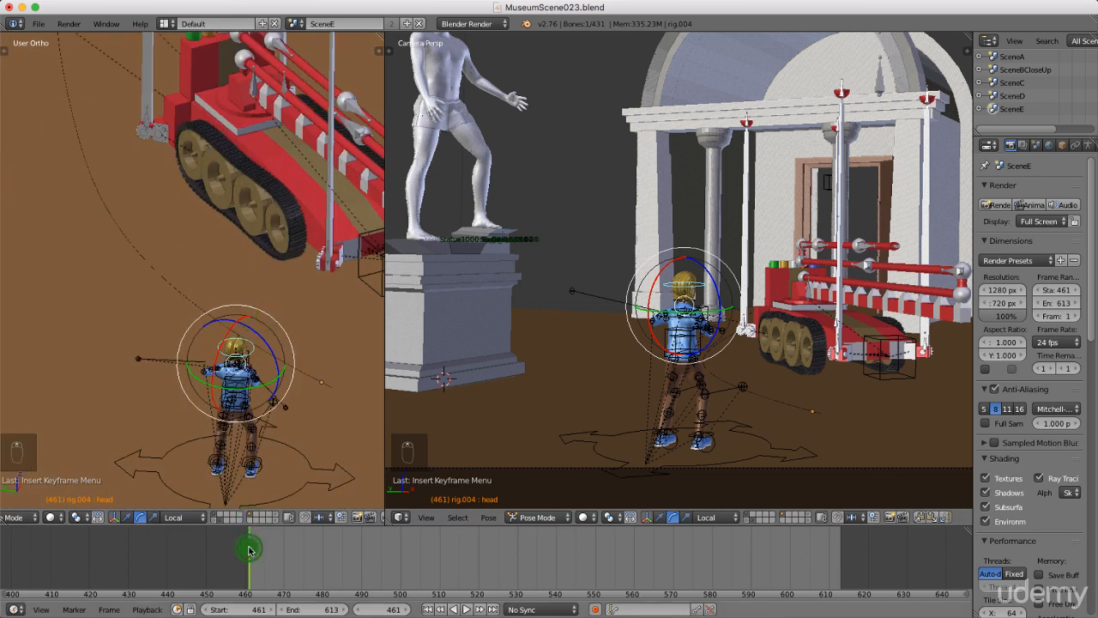
pyautogui.moveTo(254, 551); pyautogui.dragTo(373, 573)
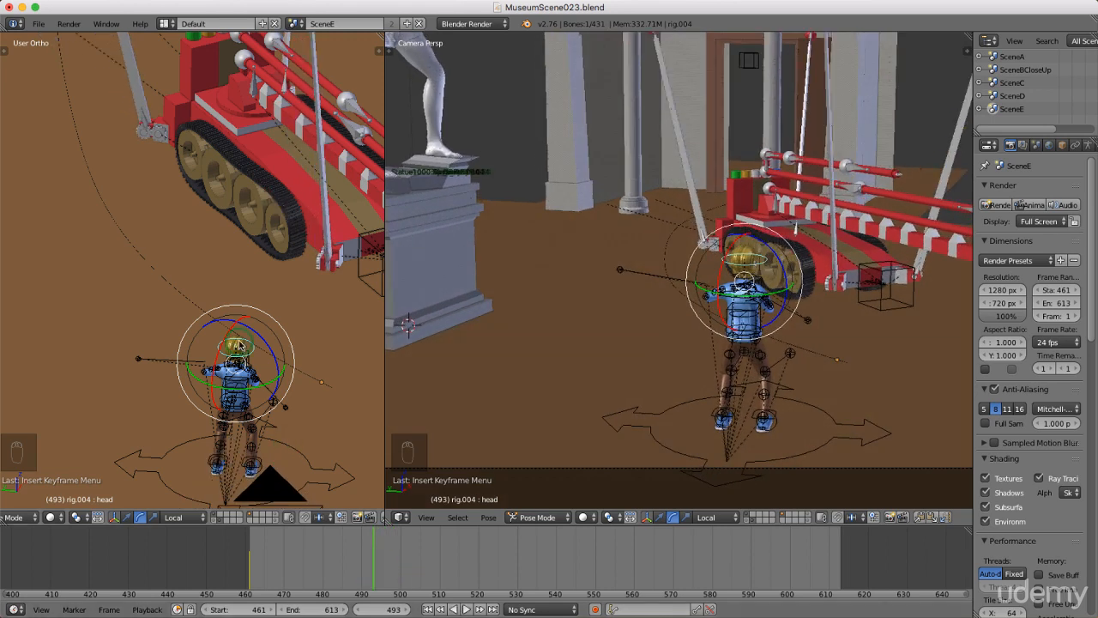
pyautogui.moveTo(230, 334); pyautogui.dragTo(231, 358)
pyautogui.scroll(2, 234, 364)
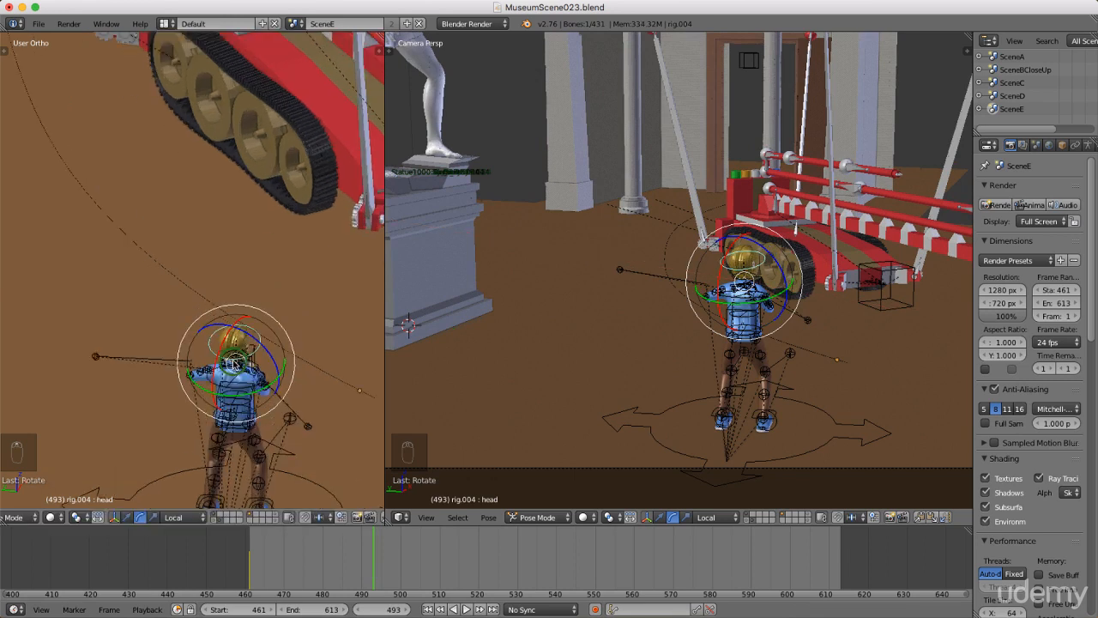
pyautogui.scroll(-4, 763, 378)
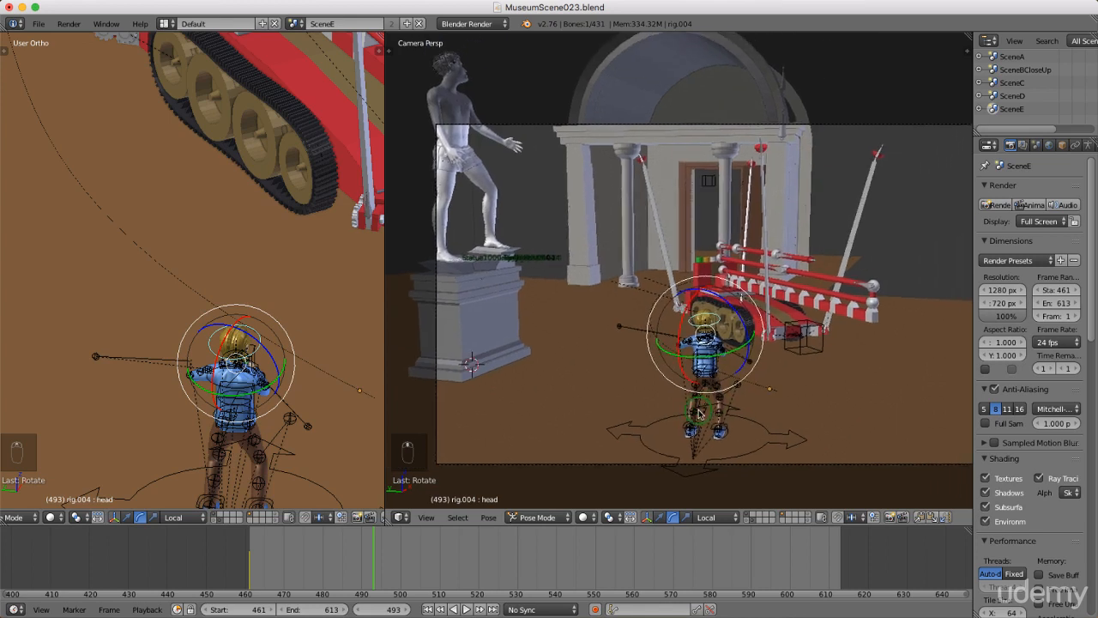
pyautogui.scroll(3, 686, 421)
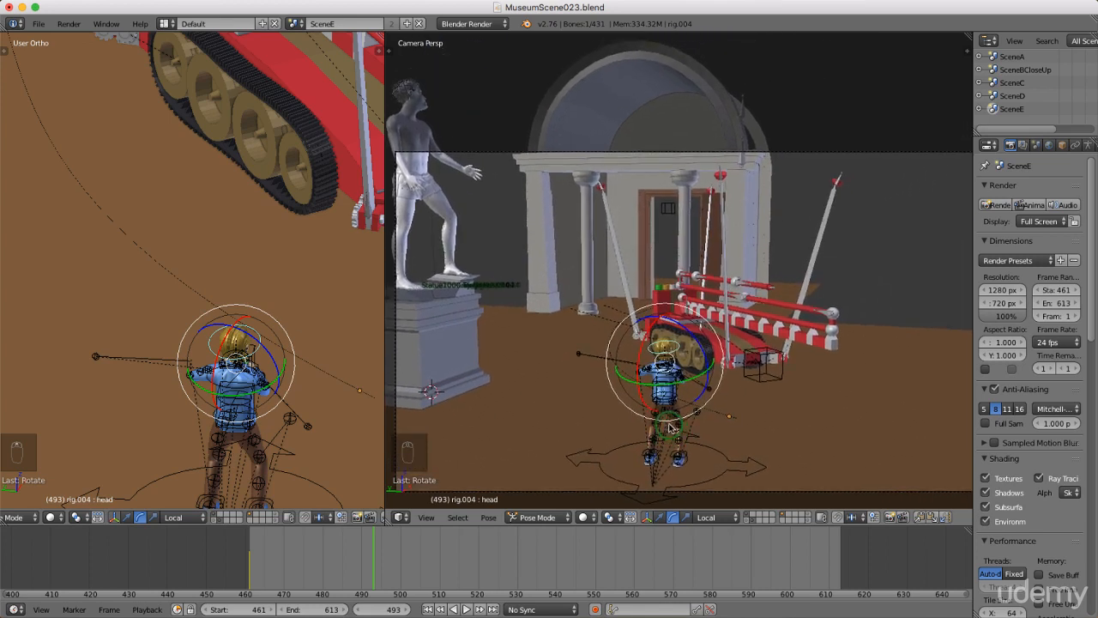
pyautogui.scroll(2, 672, 426)
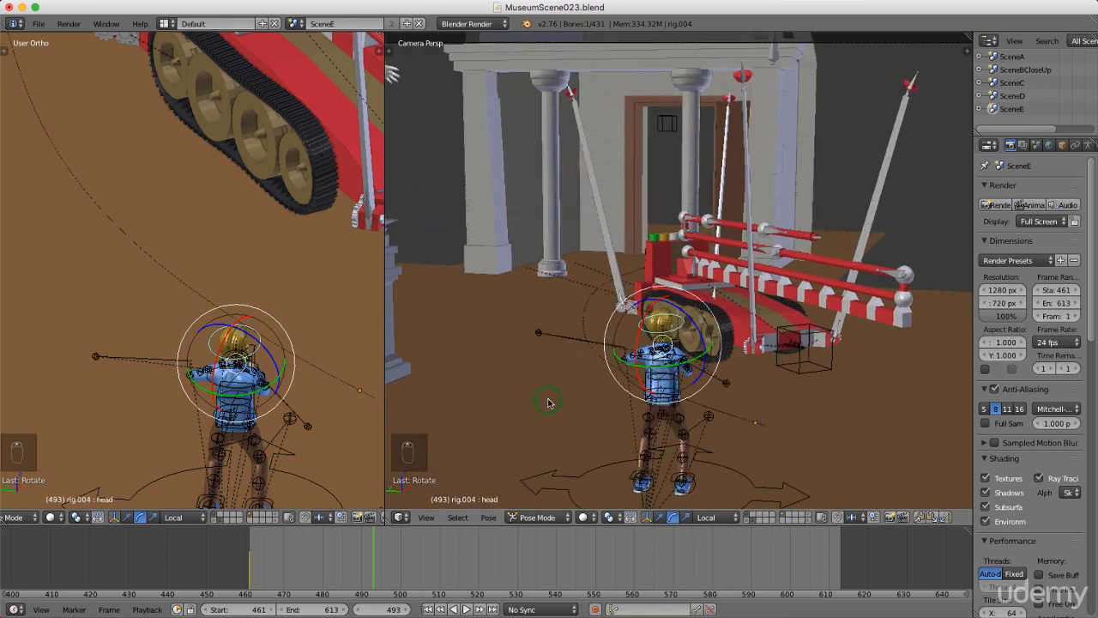
pyautogui.scroll(5, 229, 364)
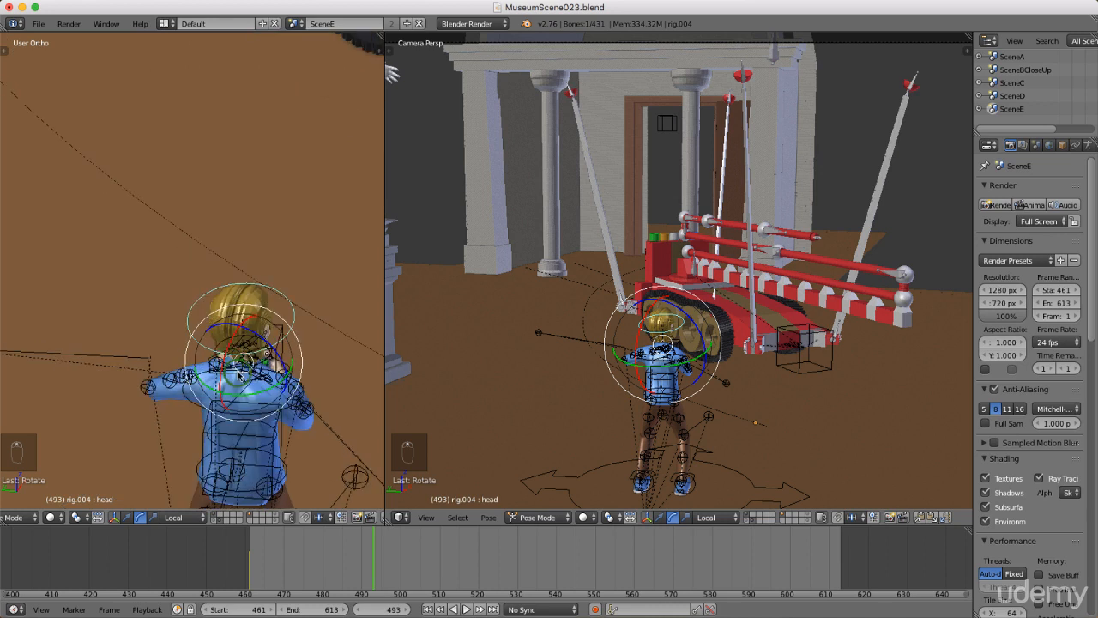
pyautogui.moveTo(225, 365); pyautogui.dragTo(222, 369)
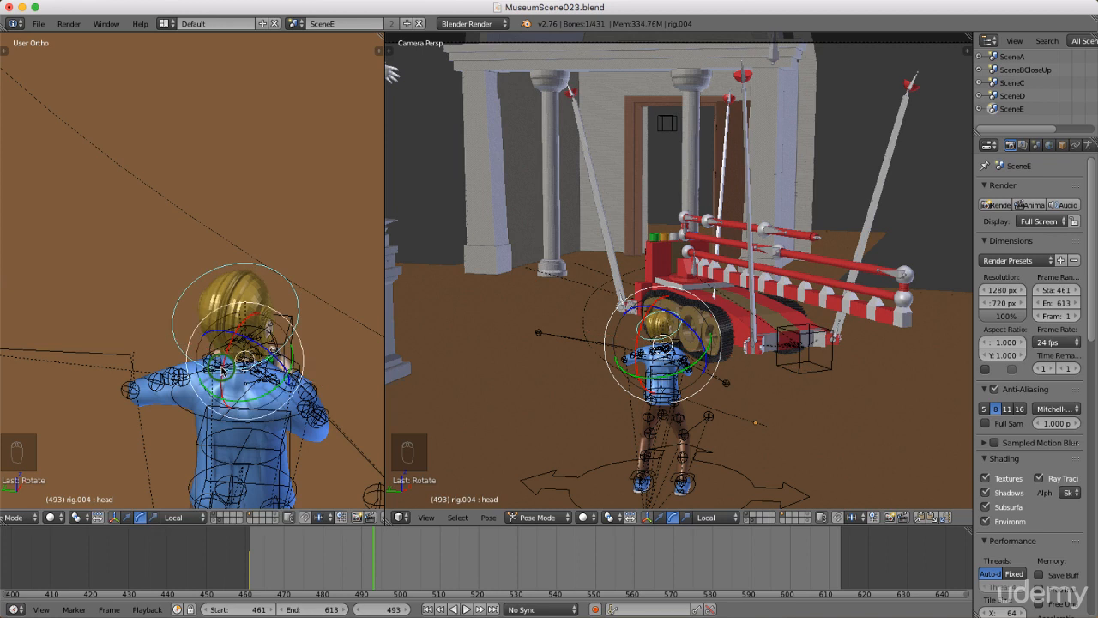
pyautogui.press('i')
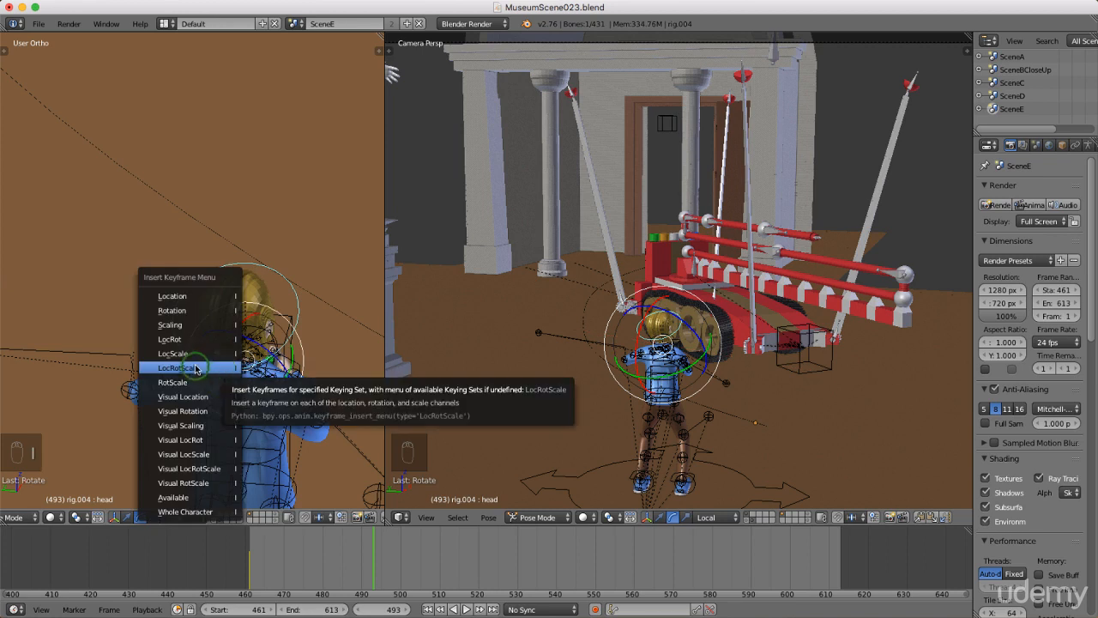
pyautogui.click(195, 367)
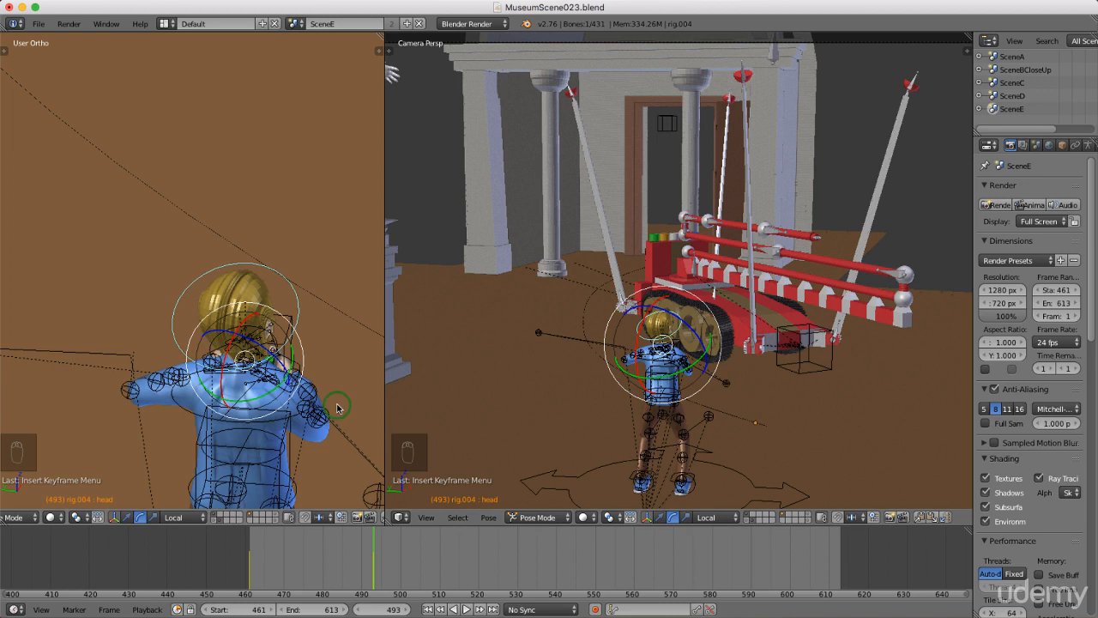
# Select the character's torso bone and insert a LocRotScale keyframe on it at frame 493.
pyautogui.rightClick(285, 434)
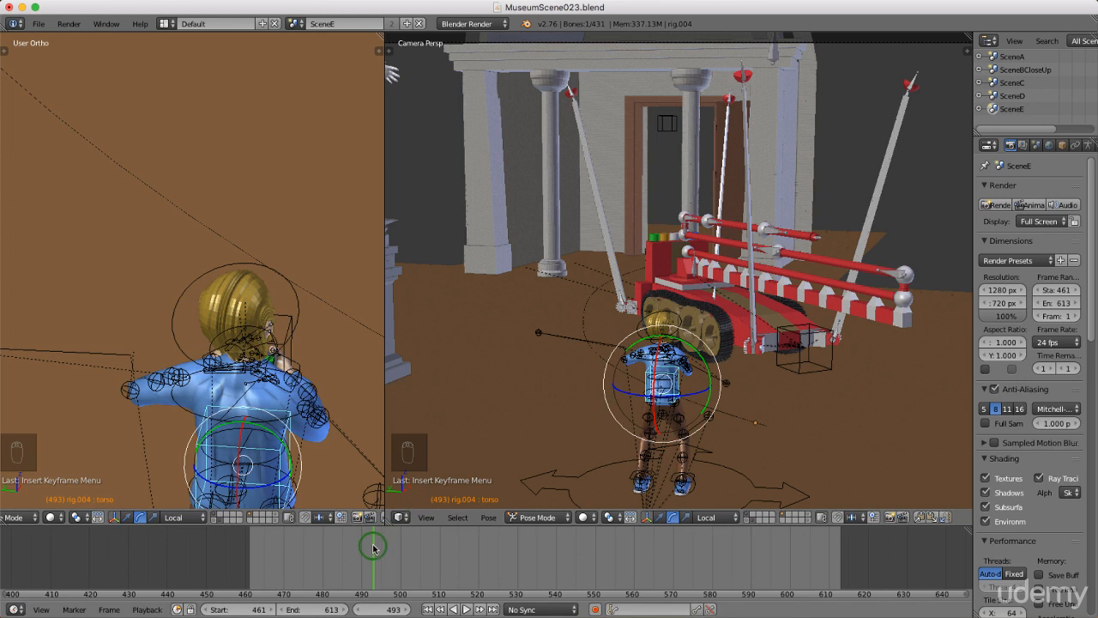
pyautogui.press('i')
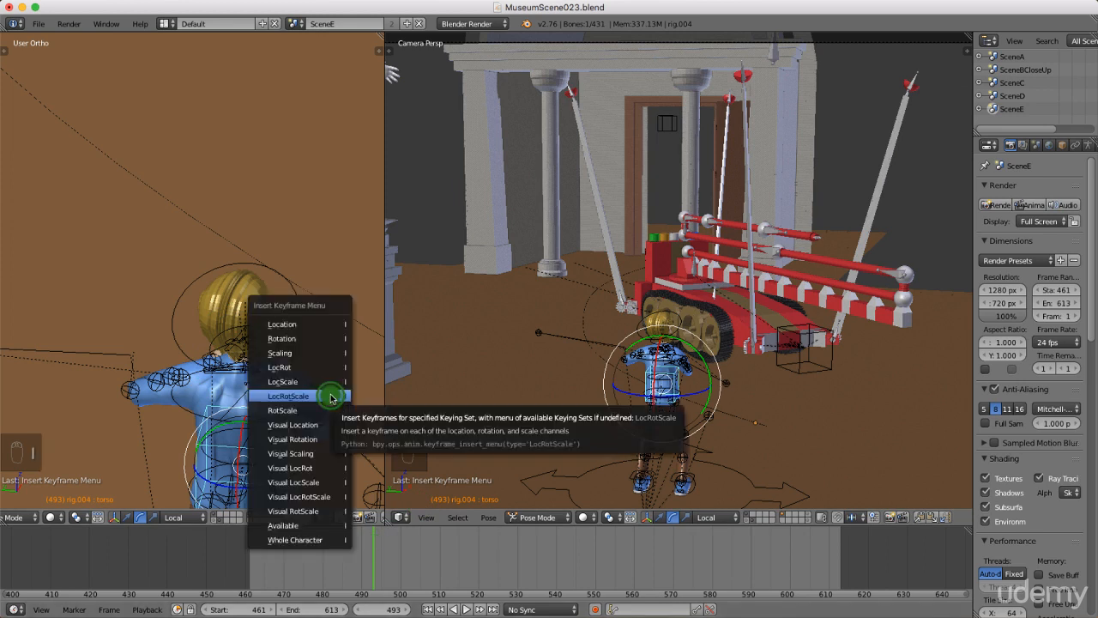
pyautogui.click(330, 397)
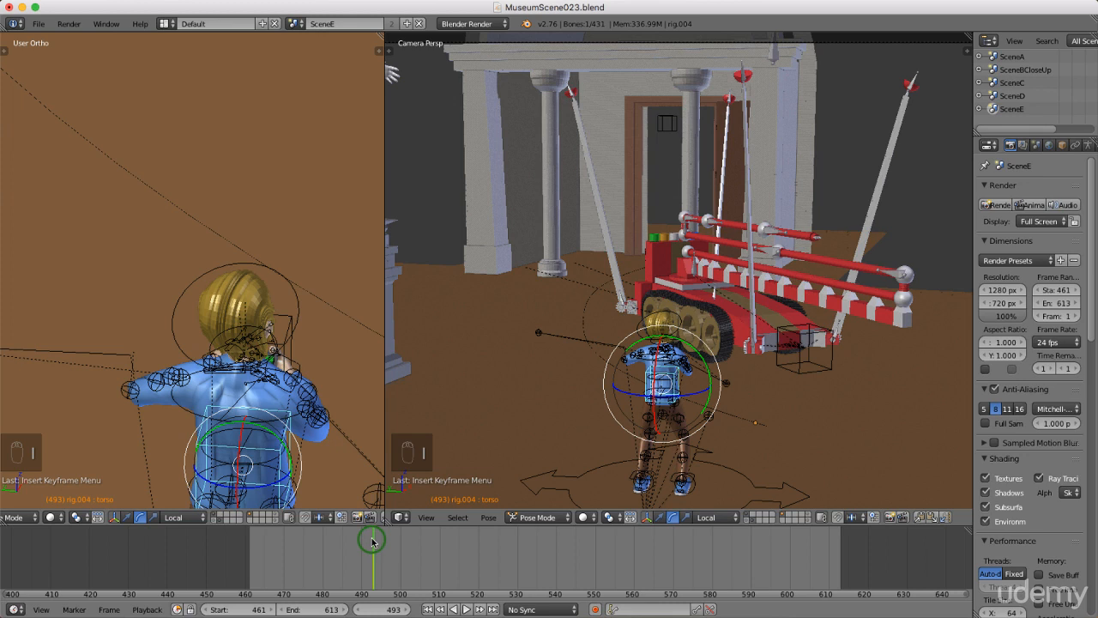
# At frame 505, rotate the torso bone so the character leans back slightly, and keyframe the pose.
pyautogui.moveTo(373, 541); pyautogui.dragTo(420, 551)
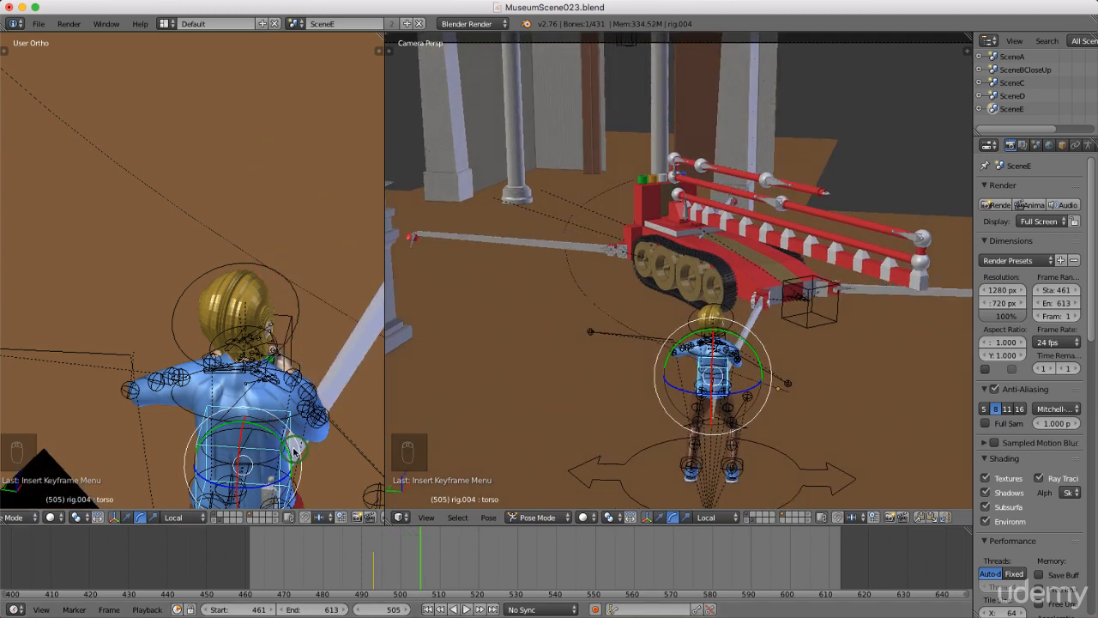
pyautogui.moveTo(242, 438); pyautogui.dragTo(239, 455)
pyautogui.moveTo(302, 378); pyautogui.dragTo(302, 378)
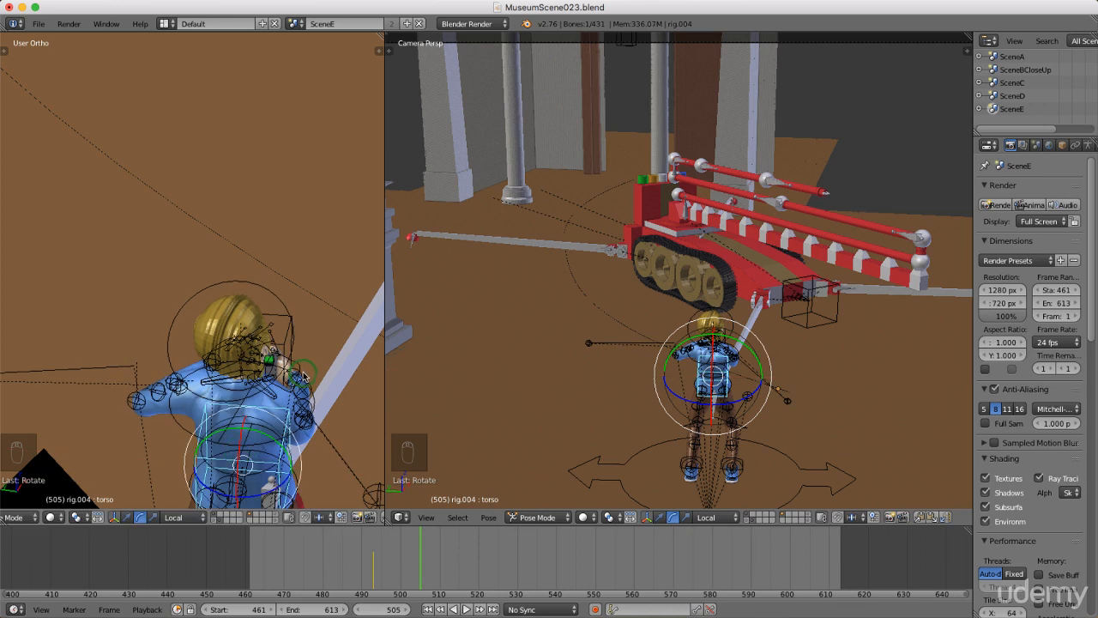
pyautogui.press('i')
pyautogui.click(302, 373)
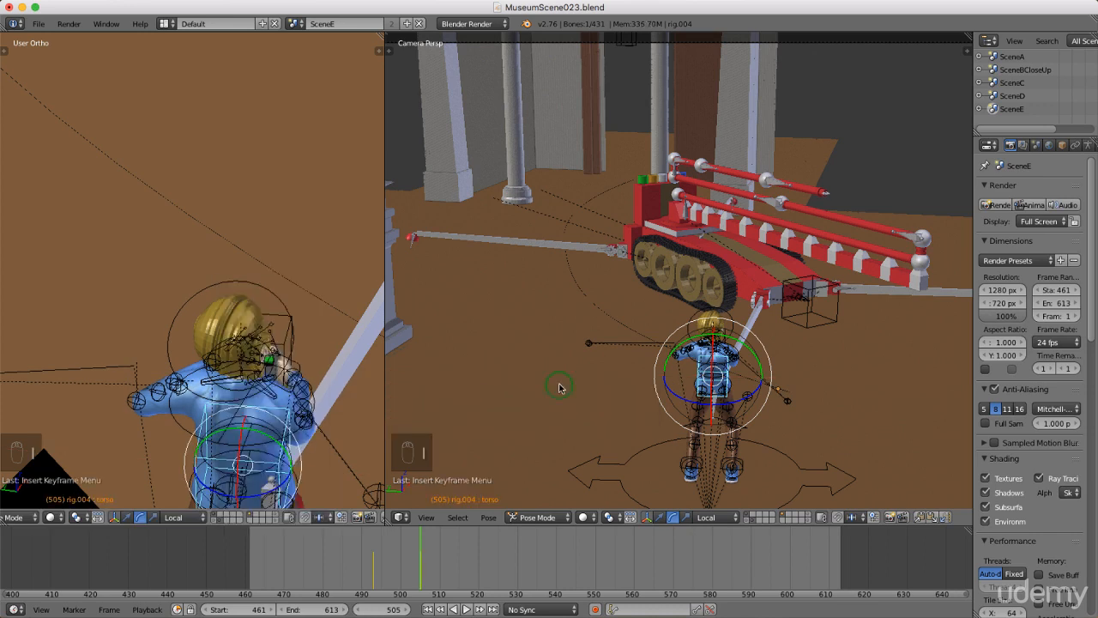
# At frame 505, tilt the character's head forward until it is level, and insert a keyframe on the head bone.
pyautogui.scroll(-2, 258, 330)
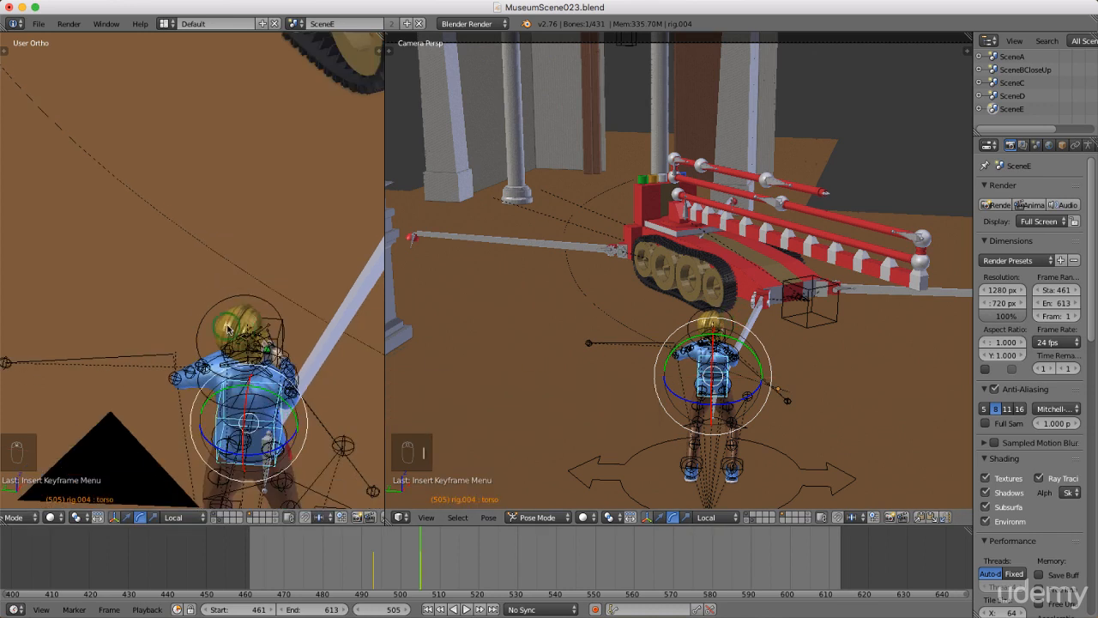
pyautogui.moveTo(241, 331); pyautogui.dragTo(282, 327, button='middle')
pyautogui.scroll(-2, 223, 336)
pyautogui.moveTo(197, 341); pyautogui.dragTo(318, 328, button='middle')
pyautogui.scroll(2, 343, 296)
pyautogui.keyDown('shift'); pyautogui.moveTo(355, 279); pyautogui.dragTo(497, 205, button='middle'); pyautogui.keyUp('shift')
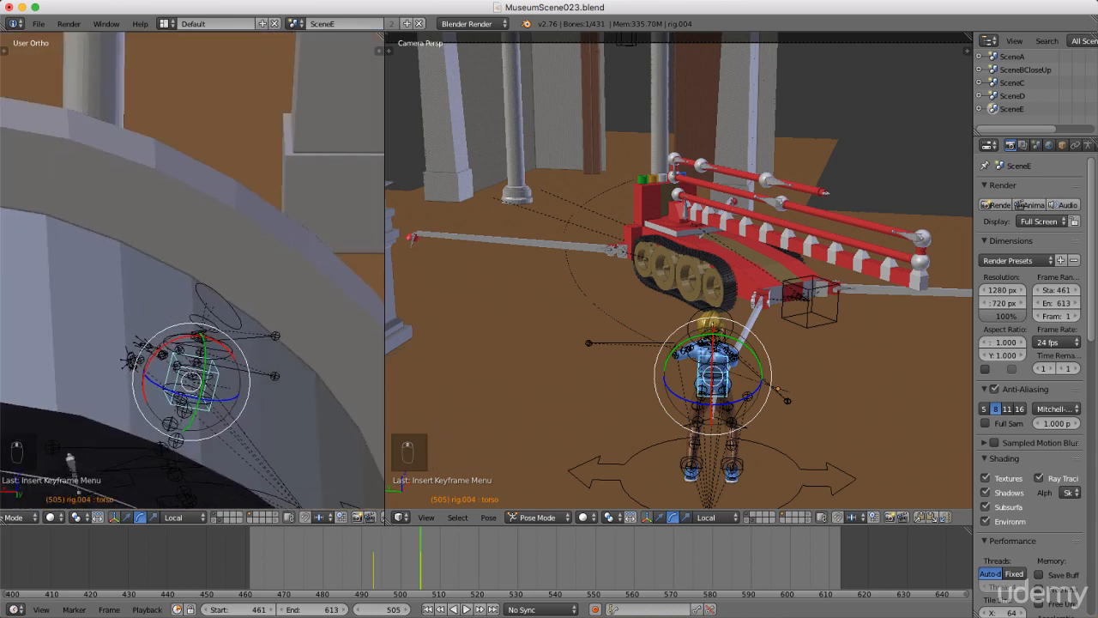
pyautogui.moveTo(175, 309); pyautogui.dragTo(214, 297, button='middle')
pyautogui.scroll(4, 177, 326)
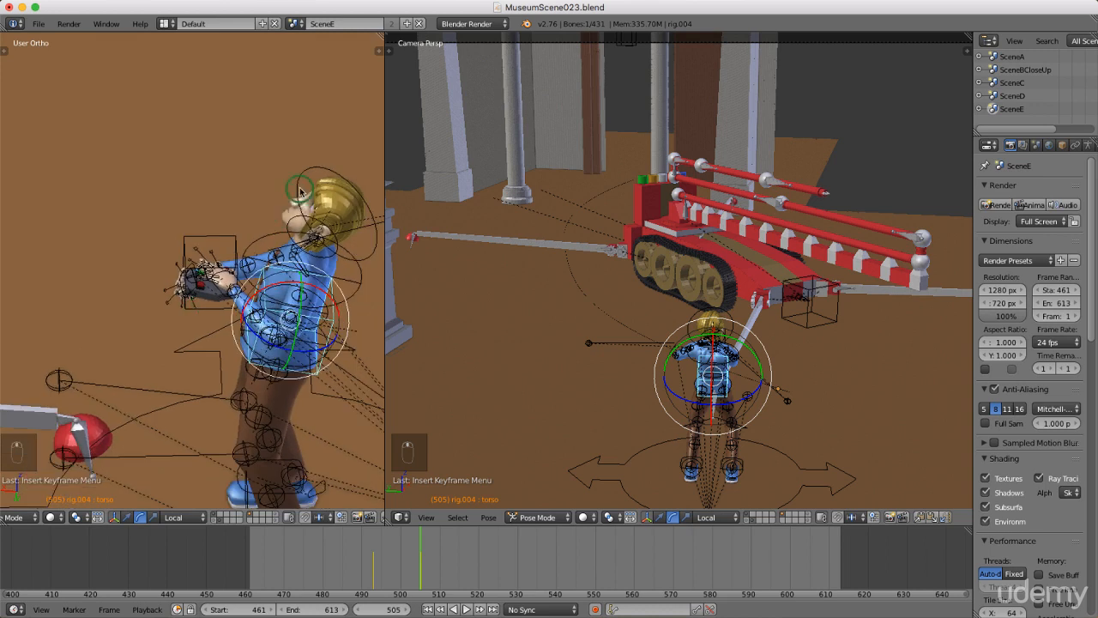
pyautogui.rightClick(311, 197)
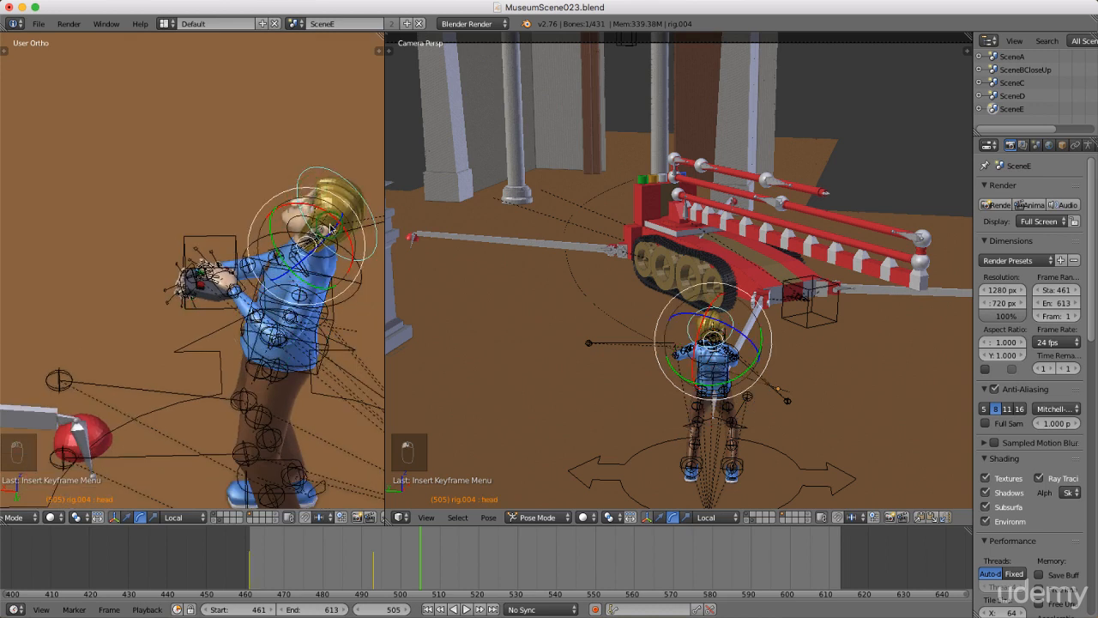
pyautogui.moveTo(349, 239); pyautogui.dragTo(319, 211)
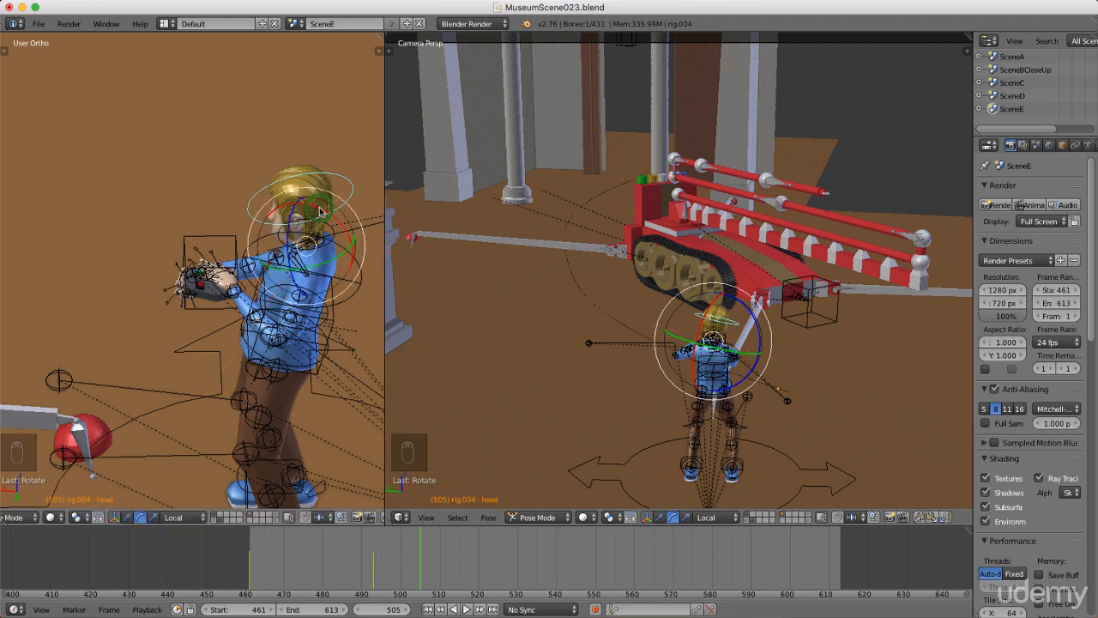
pyautogui.press('i')
pyautogui.click(320, 211)
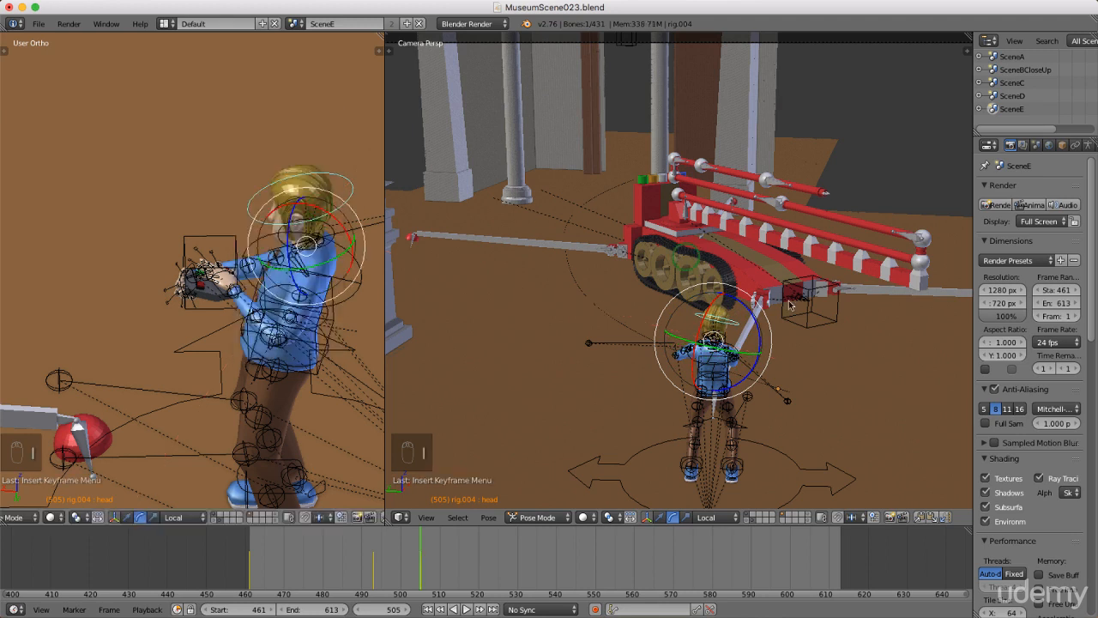
# Hold the head pose by inserting a LocRotScale keyframe on the head bone at frame 519.
pyautogui.click(421, 547)
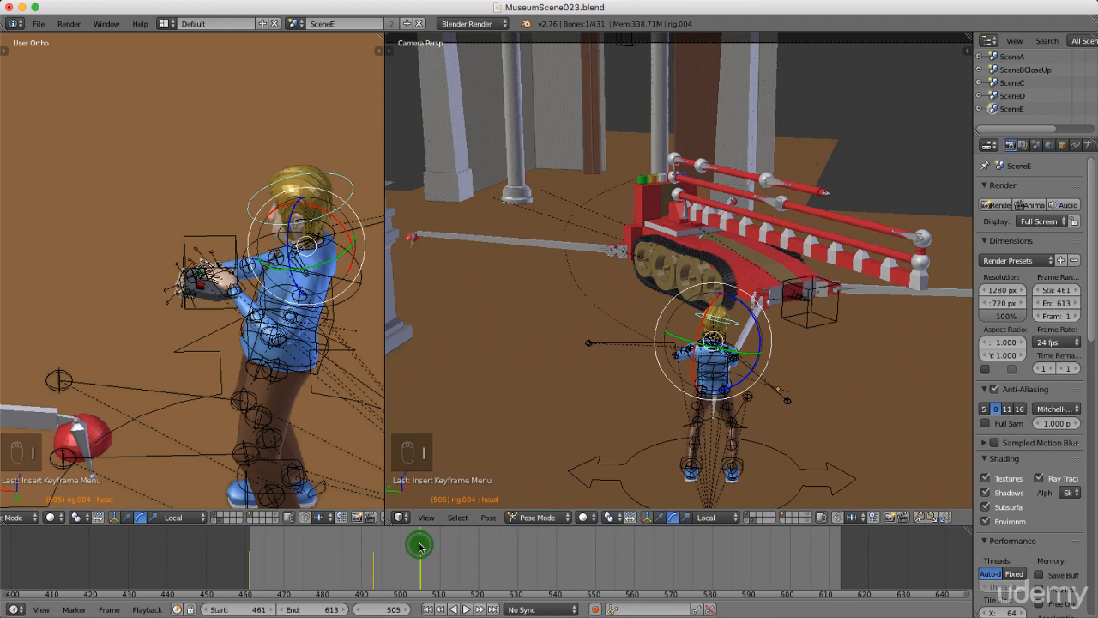
pyautogui.moveTo(419, 547); pyautogui.dragTo(477, 554)
pyautogui.press('i')
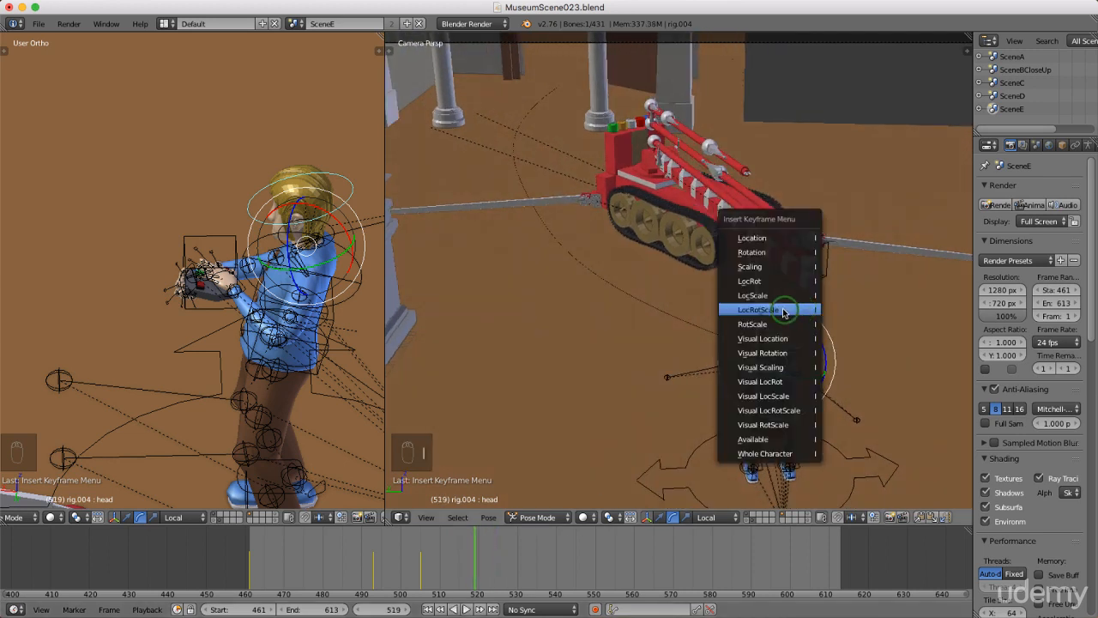
pyautogui.click(798, 311)
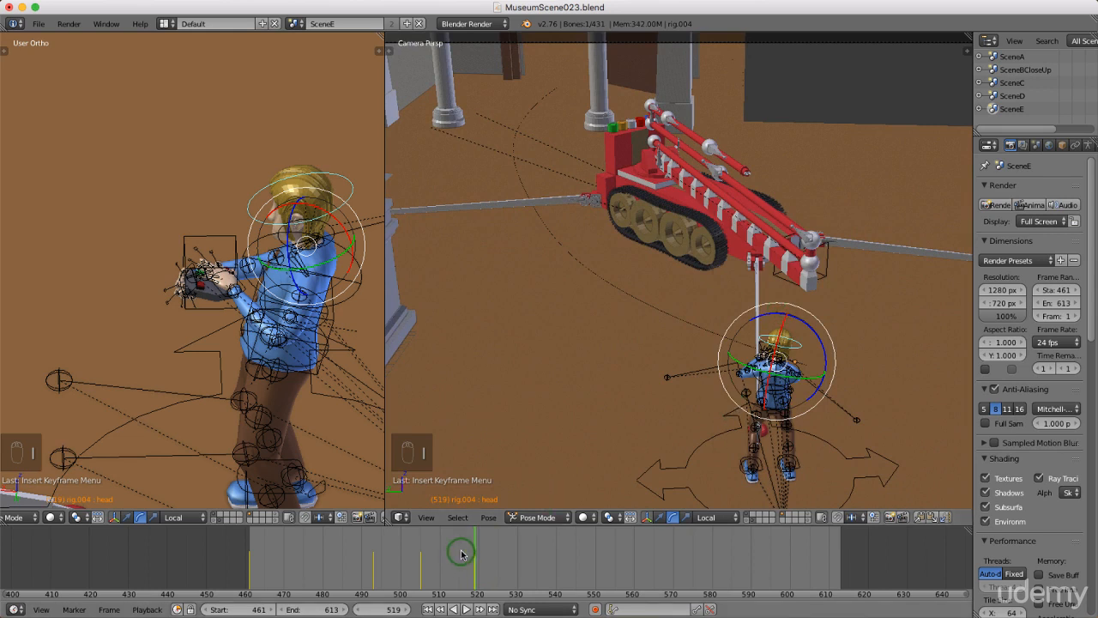
# At frame 527, turn the character's head to his left to follow the swinging boom and insert a LocRotScale keyframe.
pyautogui.moveTo(476, 550); pyautogui.dragTo(506, 555)
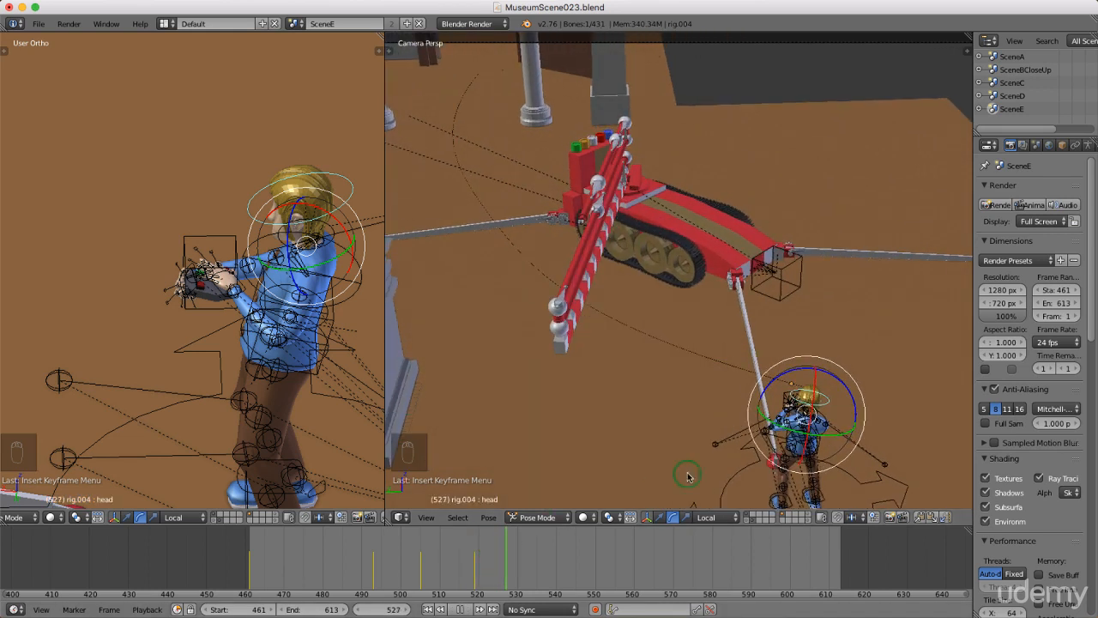
pyautogui.moveTo(777, 427); pyautogui.dragTo(807, 427)
pyautogui.press('i')
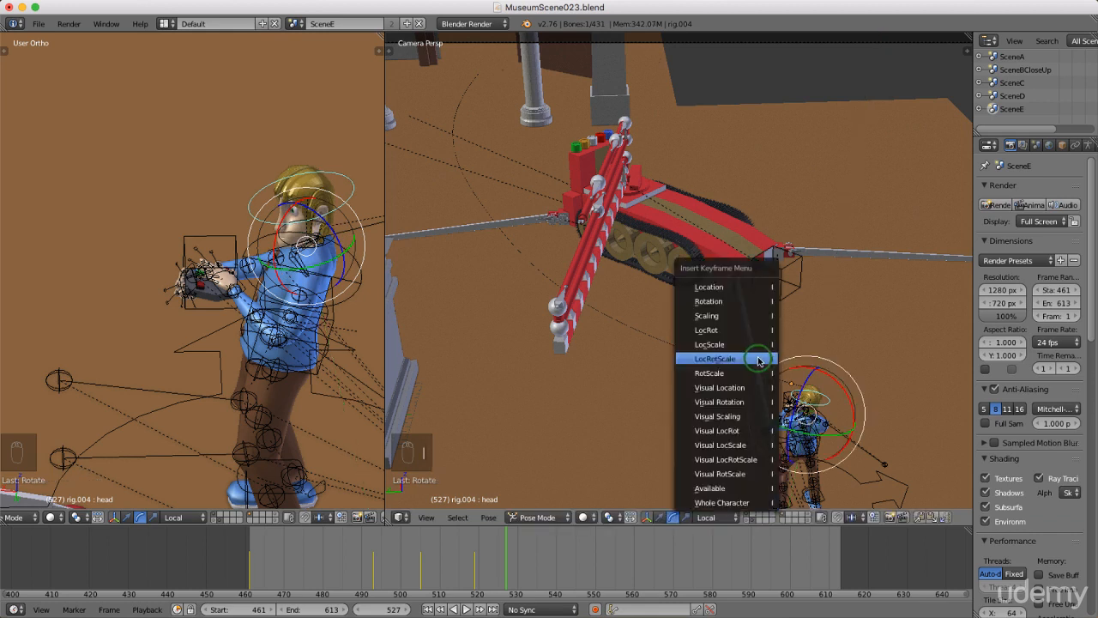
pyautogui.click(760, 360)
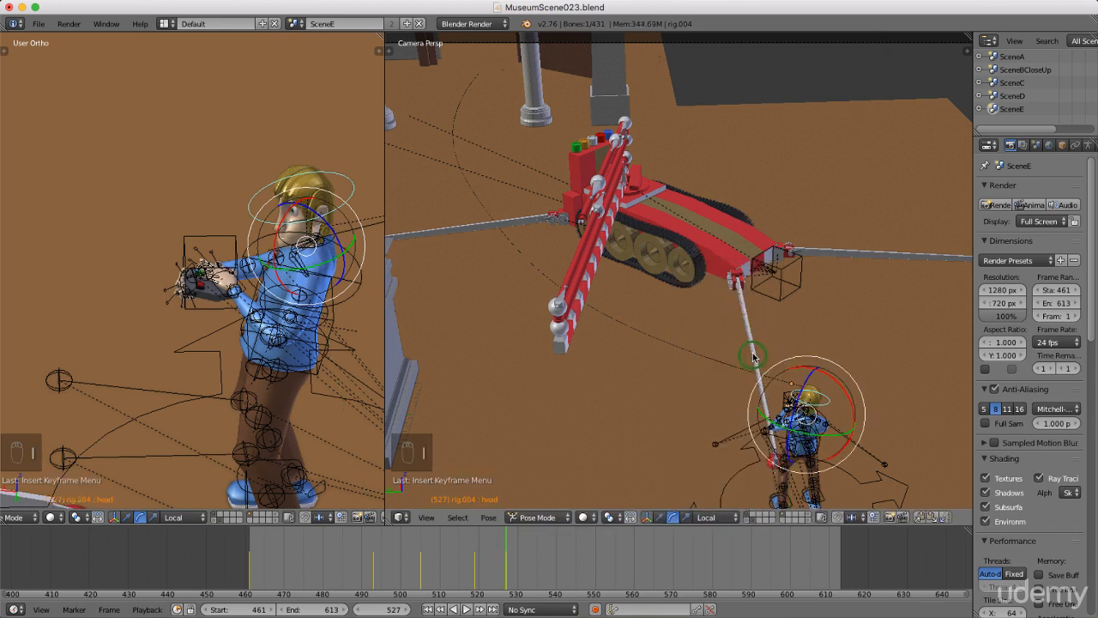
# Hold the leaned-back torso pose by inserting a LocRotScale keyframe on the torso bone at frame 519.
pyautogui.click(475, 562)
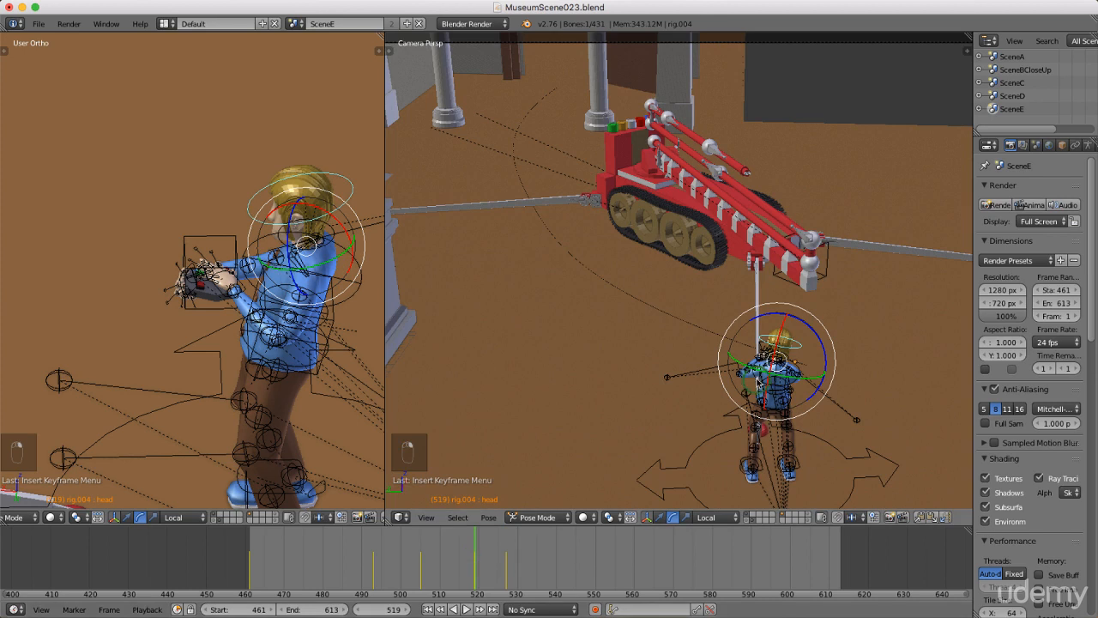
pyautogui.scroll(5, 333, 288)
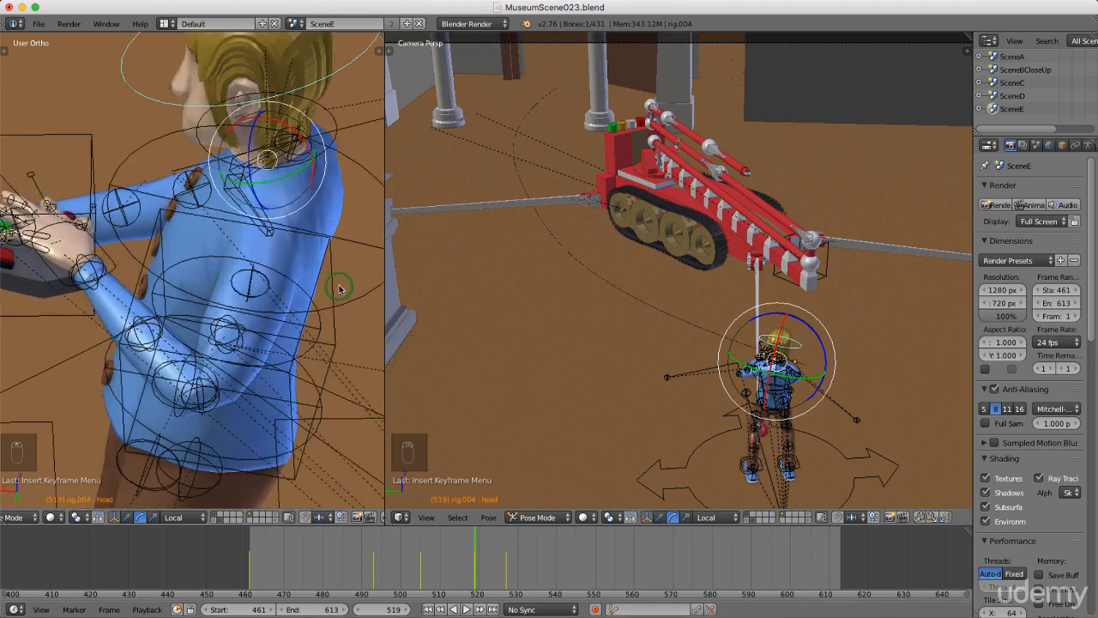
pyautogui.rightClick(334, 288)
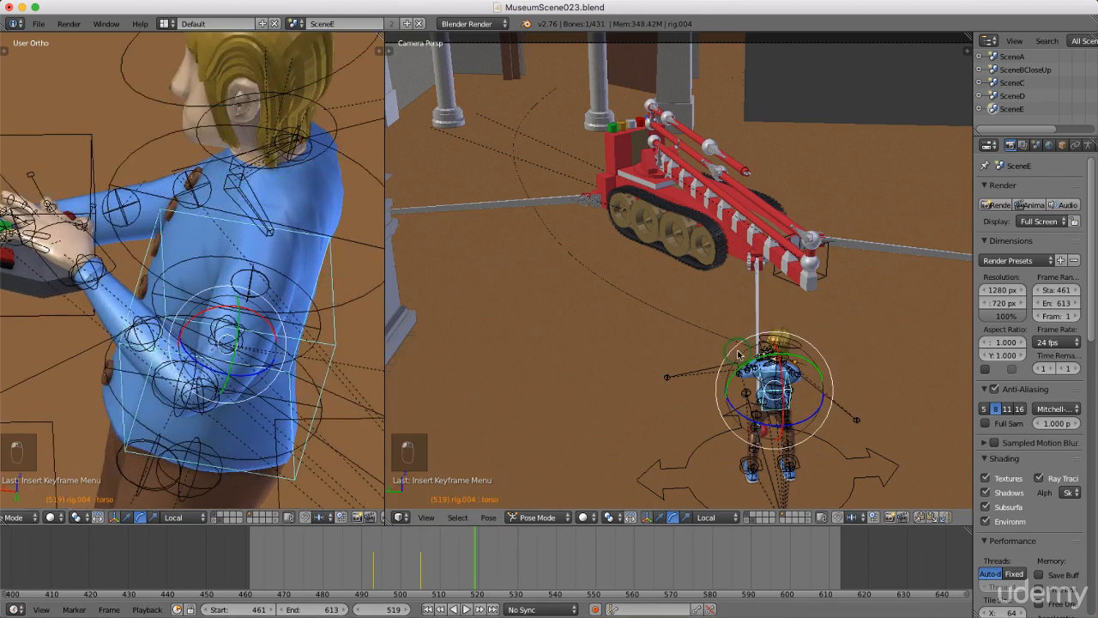
pyautogui.press('i')
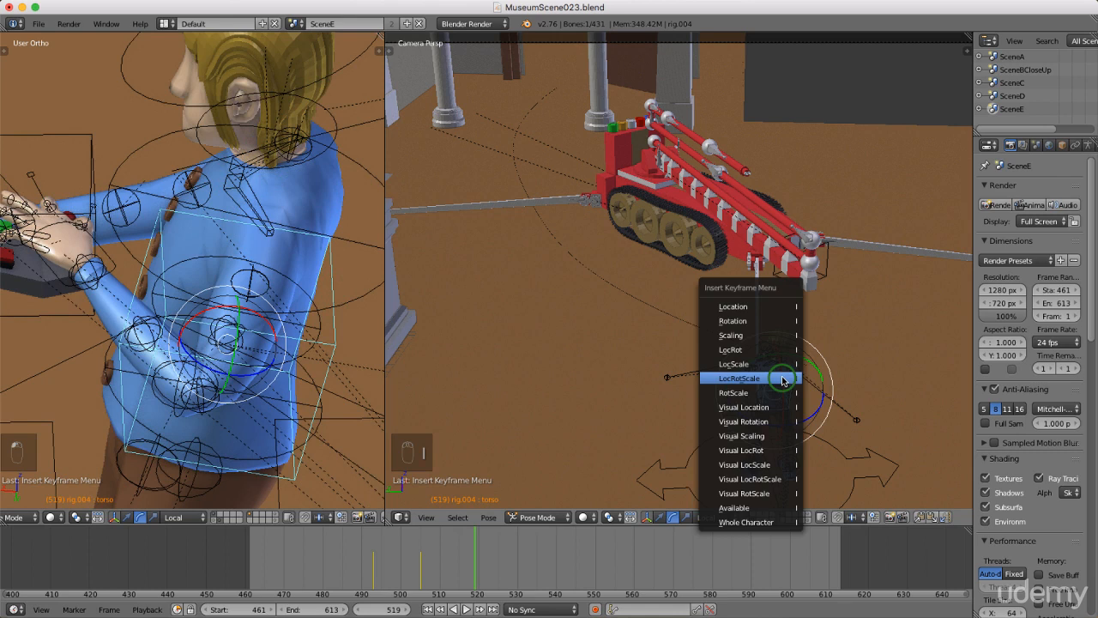
pyautogui.click(783, 377)
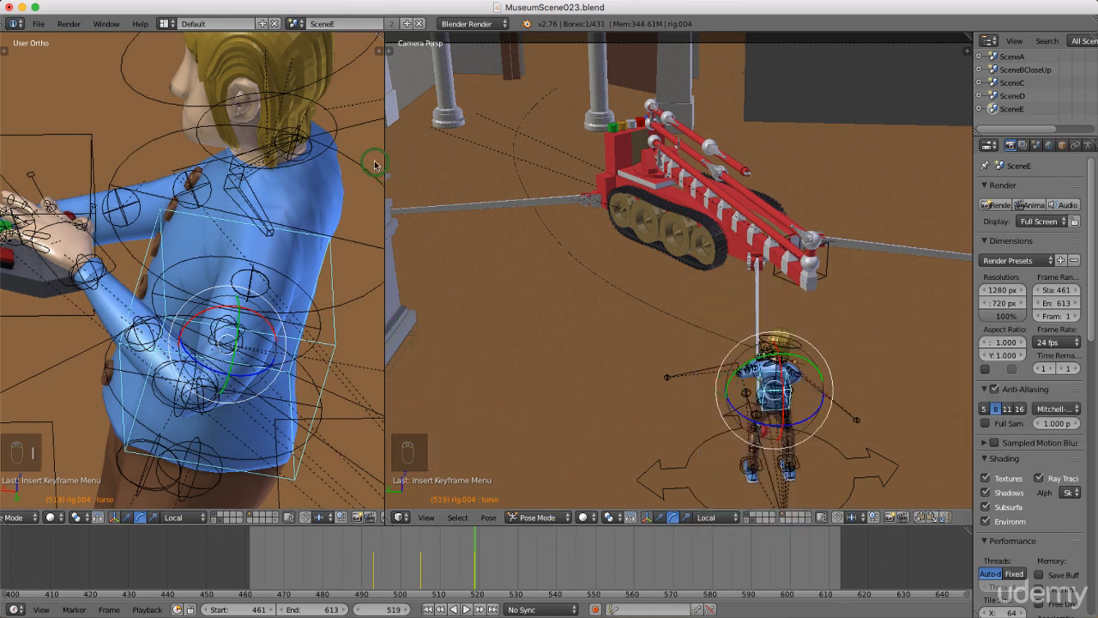
# At frame 527, clear the torso bone's rotation so the character stands upright, and insert a LocRotScale keyframe.
pyautogui.rightClick(339, 70)
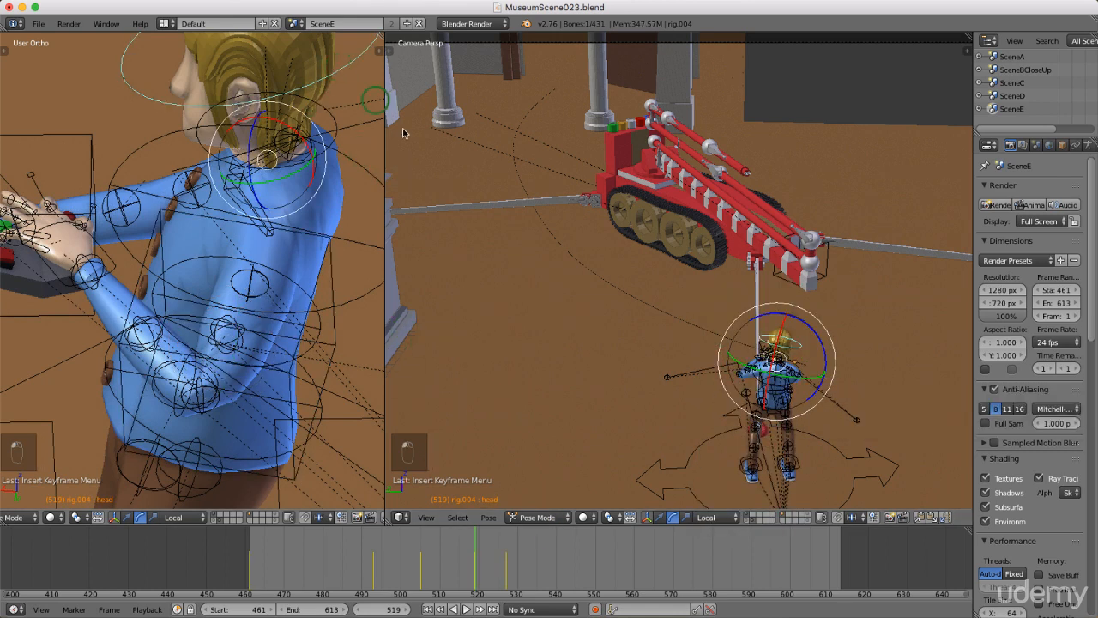
pyautogui.moveTo(474, 542); pyautogui.dragTo(506, 551)
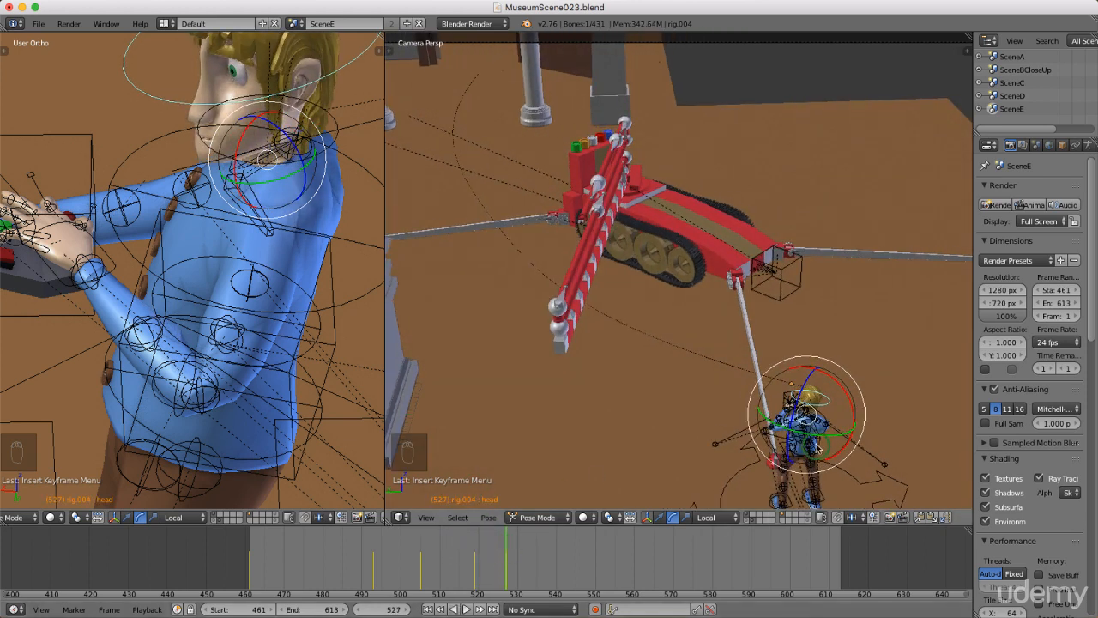
pyautogui.rightClick(331, 267)
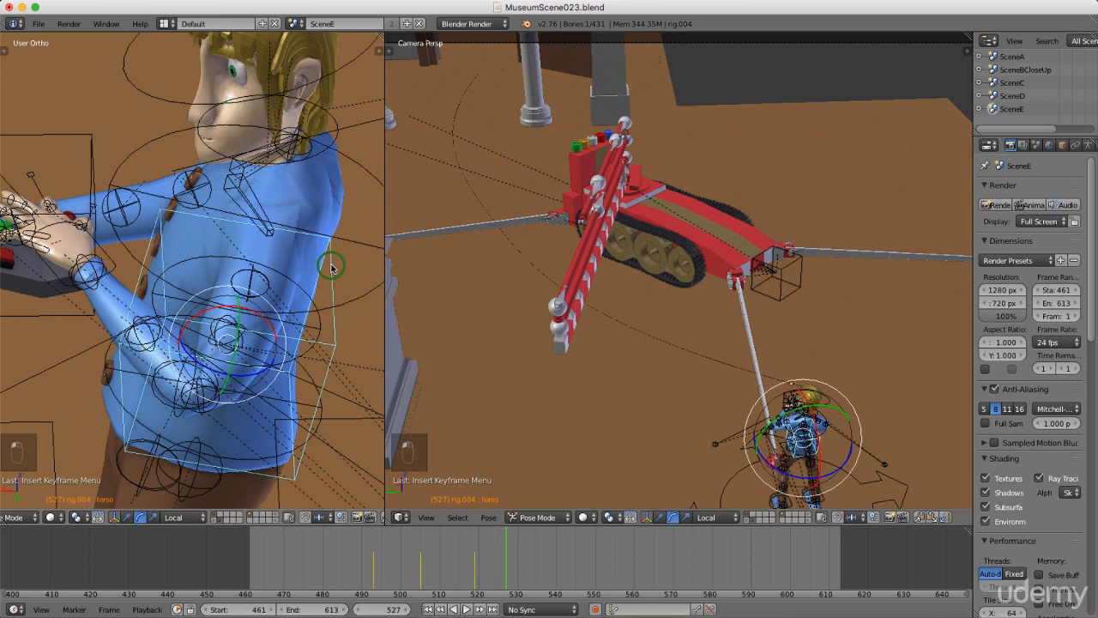
pyautogui.hotkey('alt', 'r')
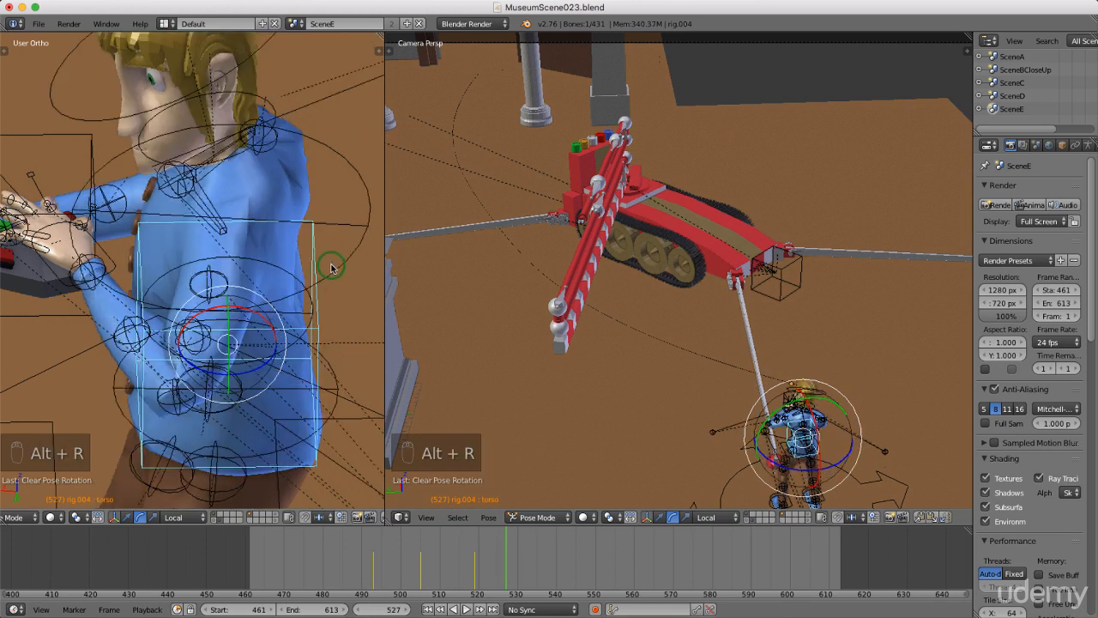
pyautogui.press('i')
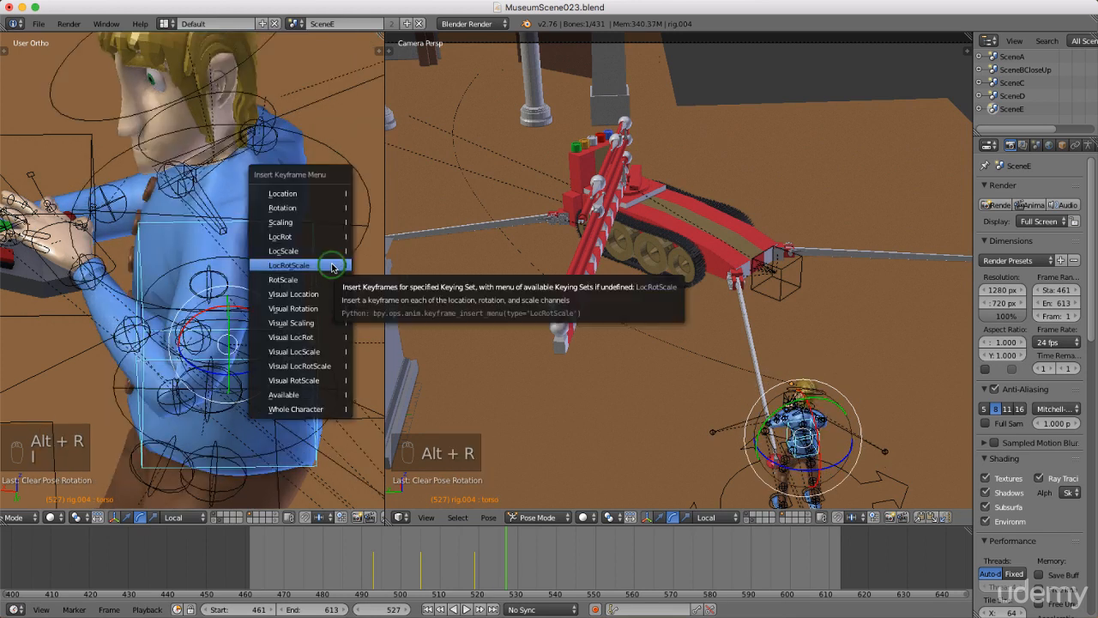
pyautogui.click(332, 263)
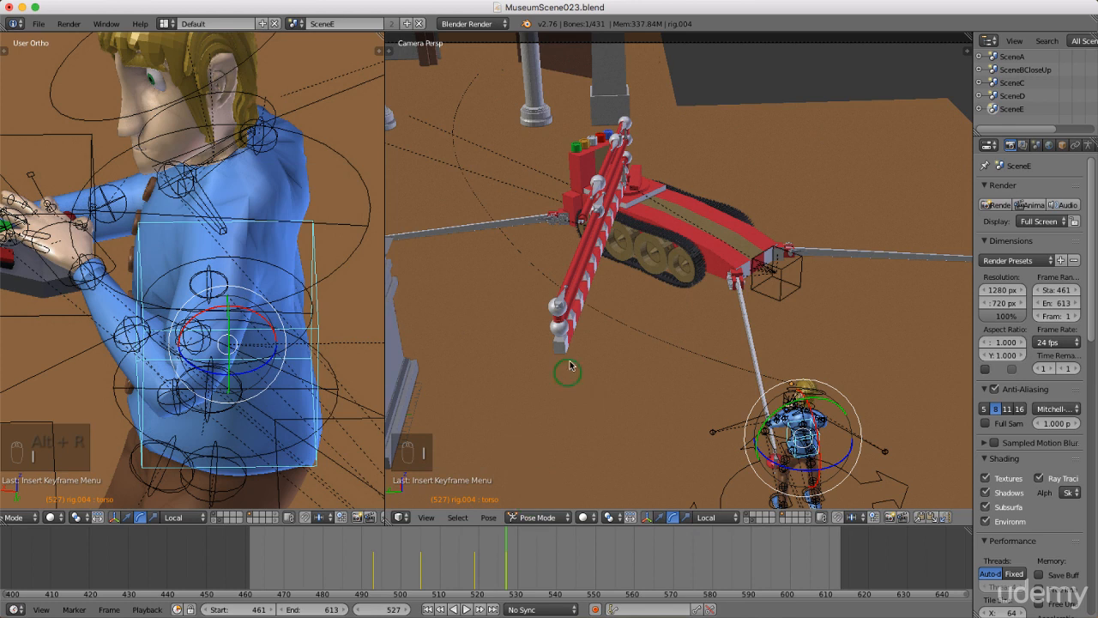
# At frame 549, raise the character's head until it is level and insert a LocRotScale keyframe on the head bone.
pyautogui.moveTo(551, 530); pyautogui.dragTo(582, 547)
pyautogui.scroll(-5, 302, 280)
pyautogui.scroll(2, 291, 176)
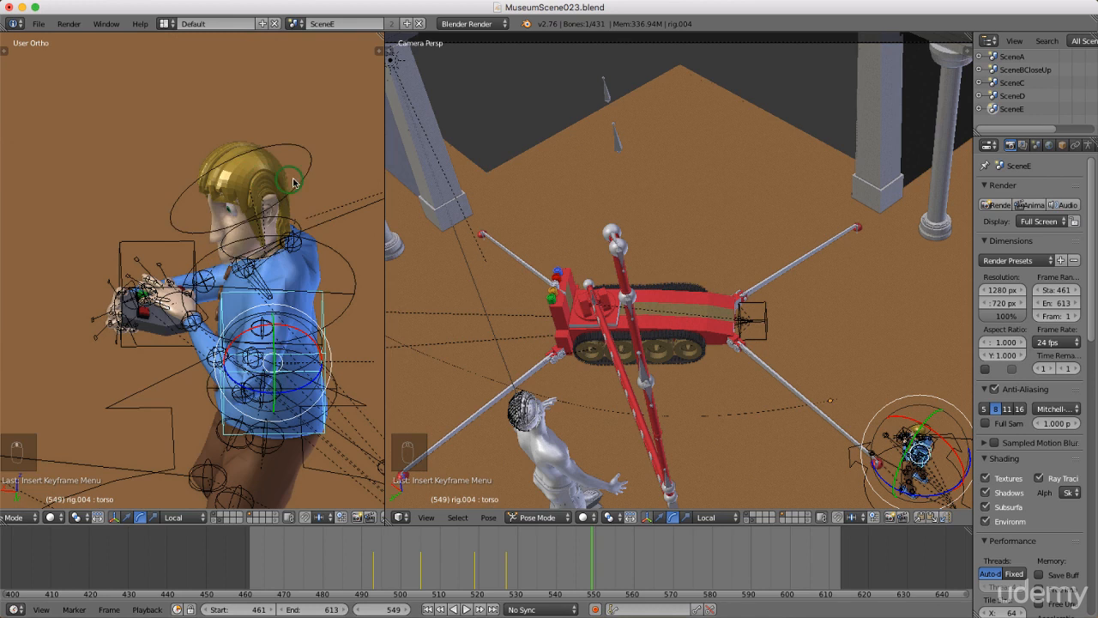
pyautogui.rightClick(308, 176)
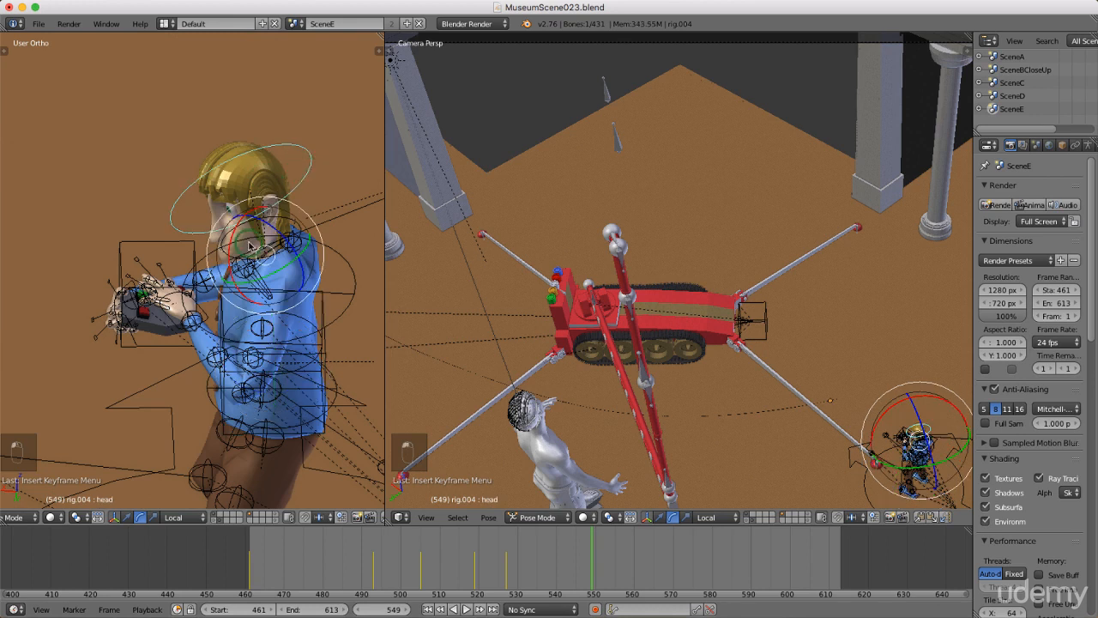
pyautogui.moveTo(232, 245); pyautogui.dragTo(257, 240)
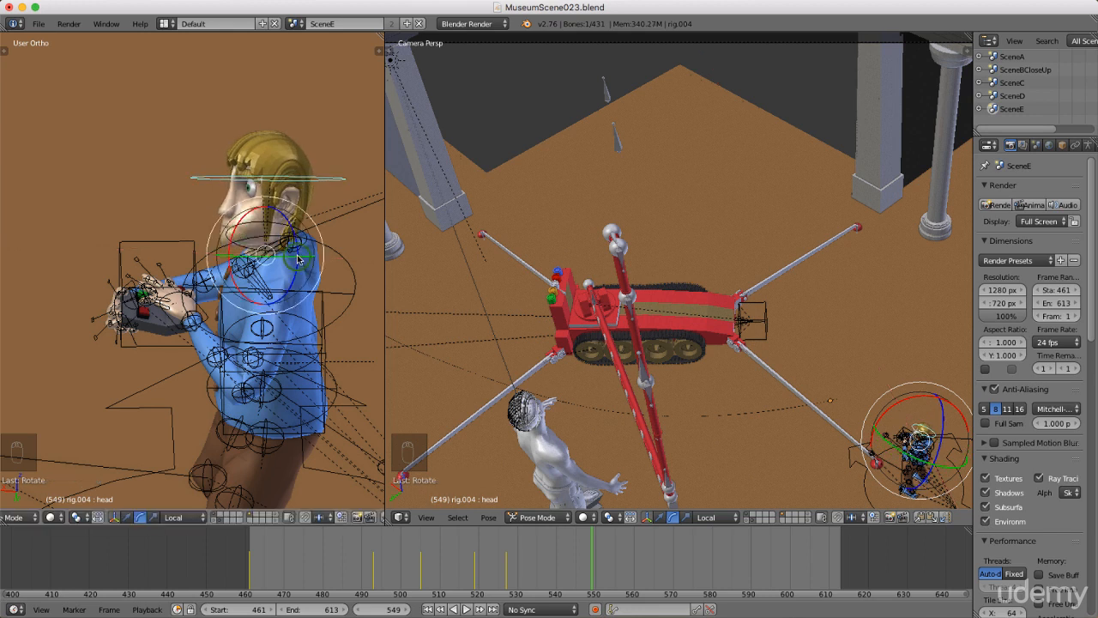
pyautogui.press('i')
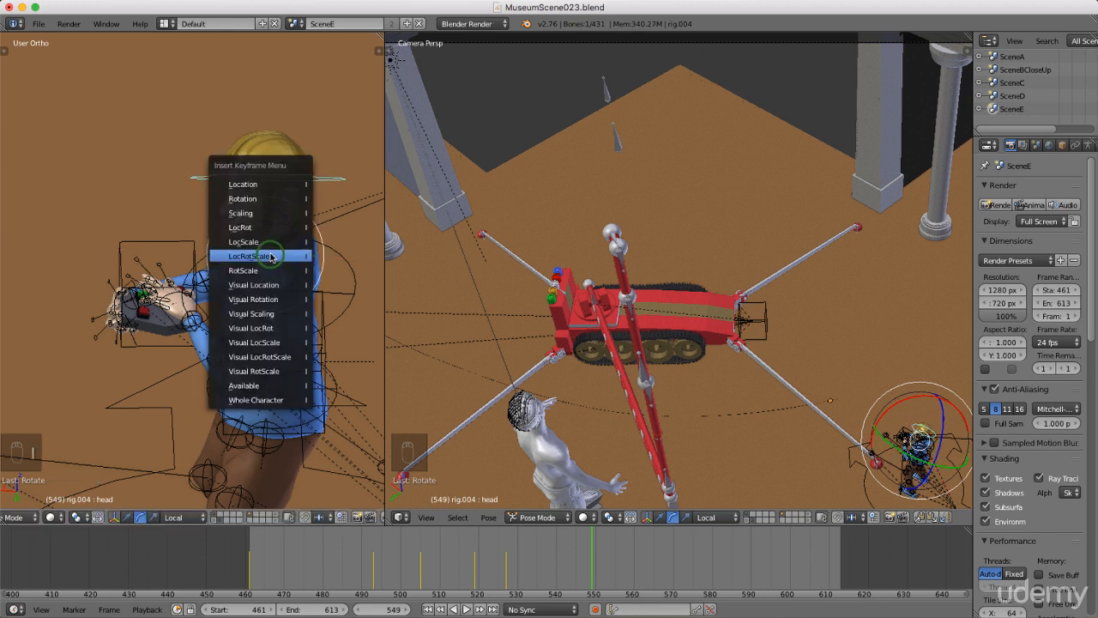
pyautogui.click(289, 255)
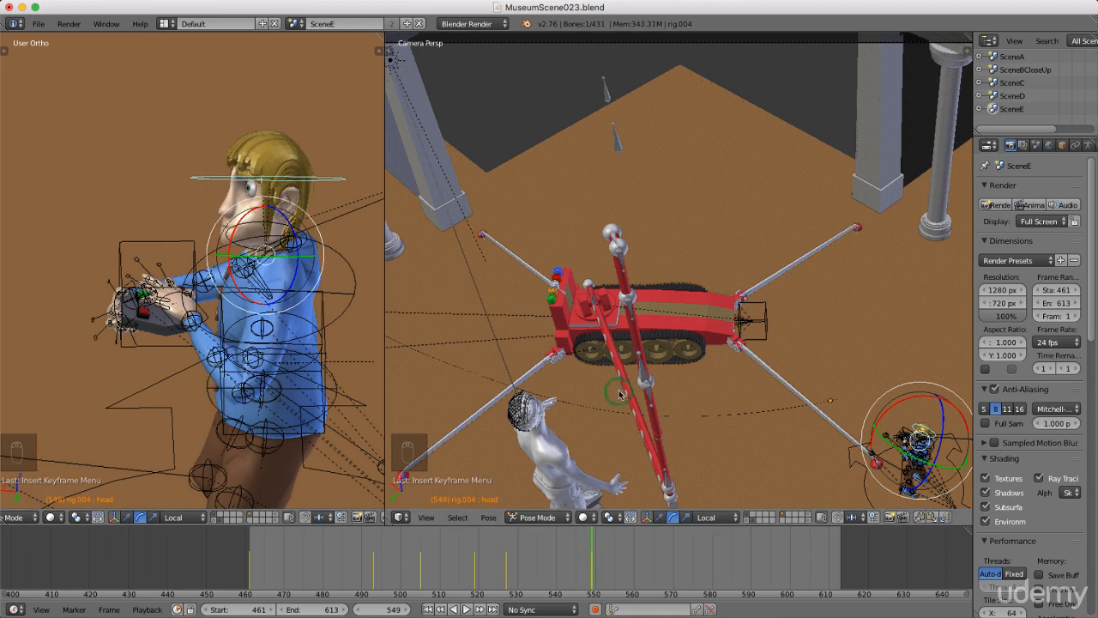
# At frame 575, clear the head bone's rotation and insert a LocRotScale keyframe.
pyautogui.moveTo(588, 547); pyautogui.dragTo(690, 533)
pyautogui.scroll(-1, 679, 367)
pyautogui.scroll(-1, 665, 367)
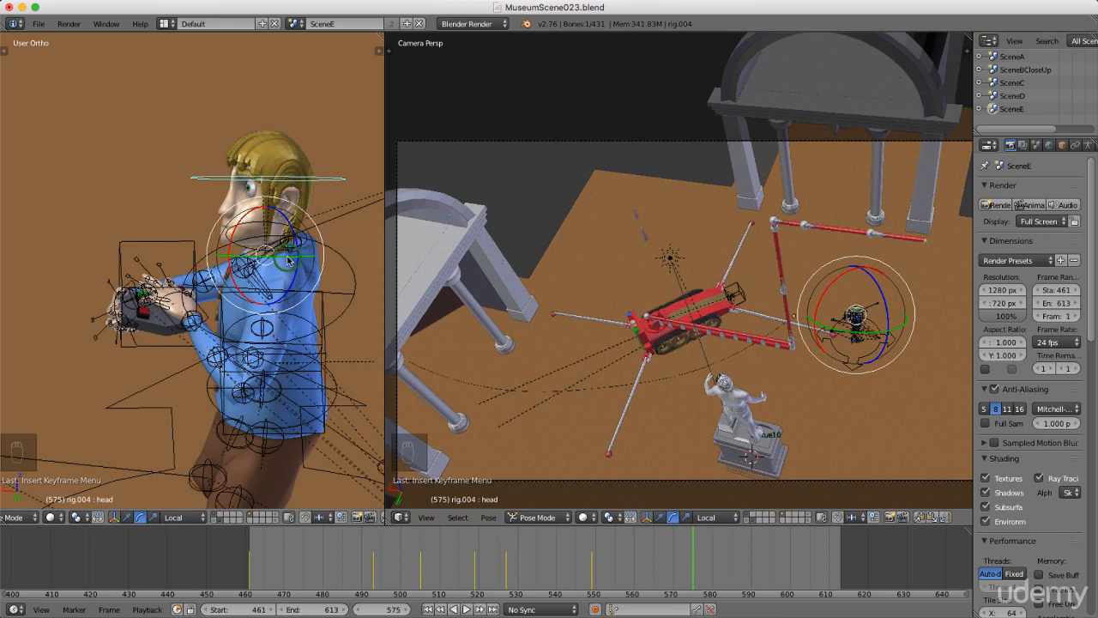
pyautogui.hotkey('alt', 'r')
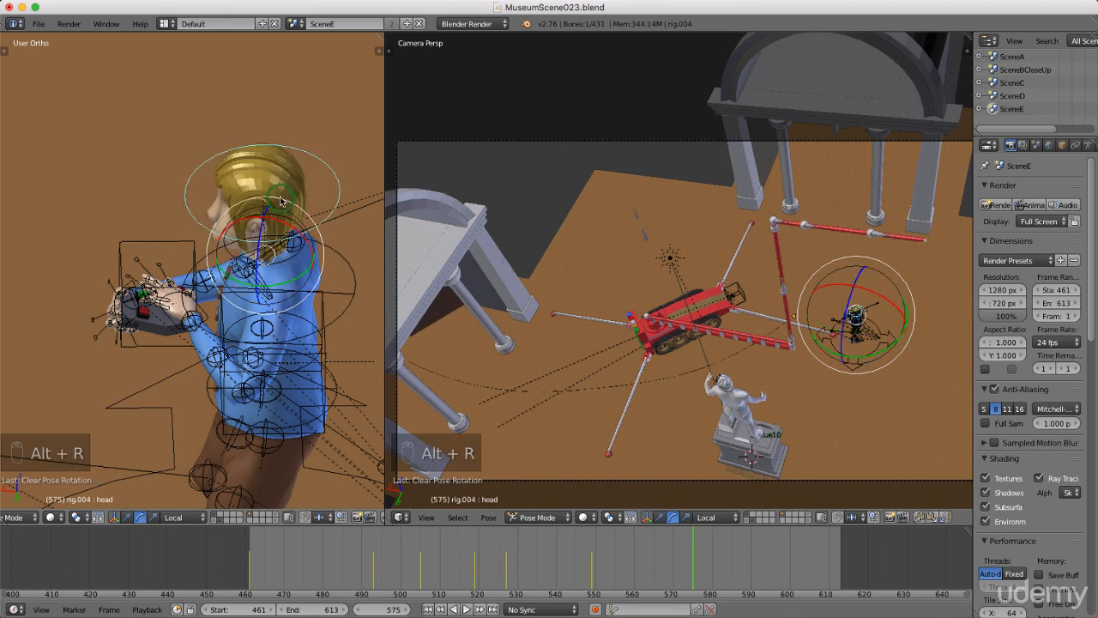
pyautogui.press('i')
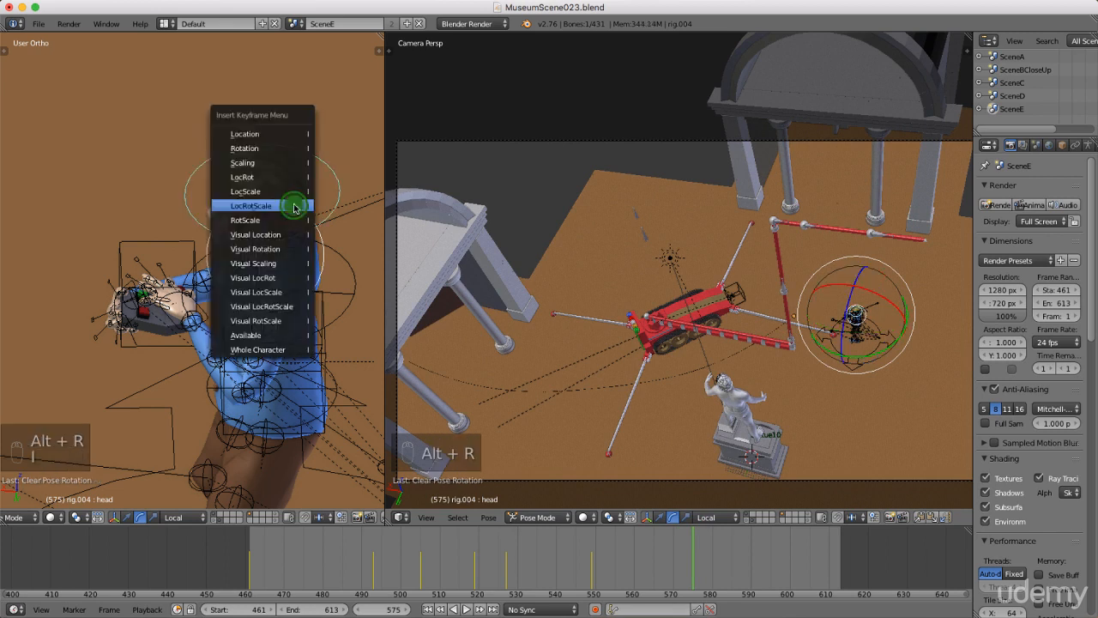
pyautogui.click(294, 207)
# Tilt the character's head back so he looks up at the boom, and insert a LocRotScale keyframe on it at frame 575.
pyautogui.moveTo(288, 227); pyautogui.dragTo(302, 268)
pyautogui.scroll(3, 292, 268)
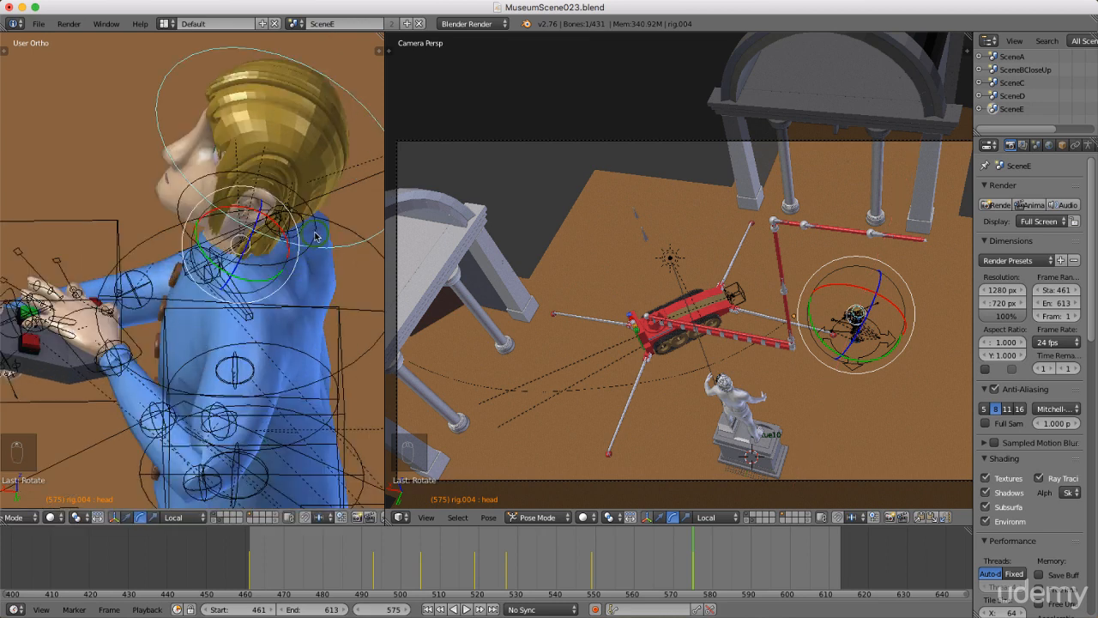
pyautogui.press('i')
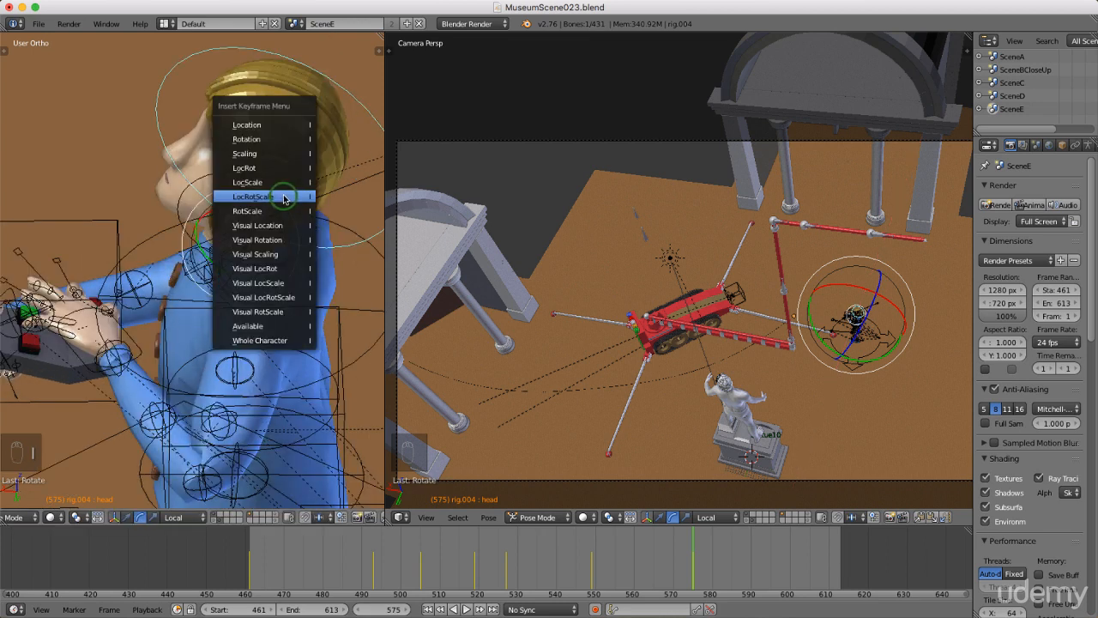
pyautogui.click(284, 199)
# Rotate the neck bone slightly backward at frame 575 and insert a keyframe on it.
pyautogui.rightClick(315, 237)
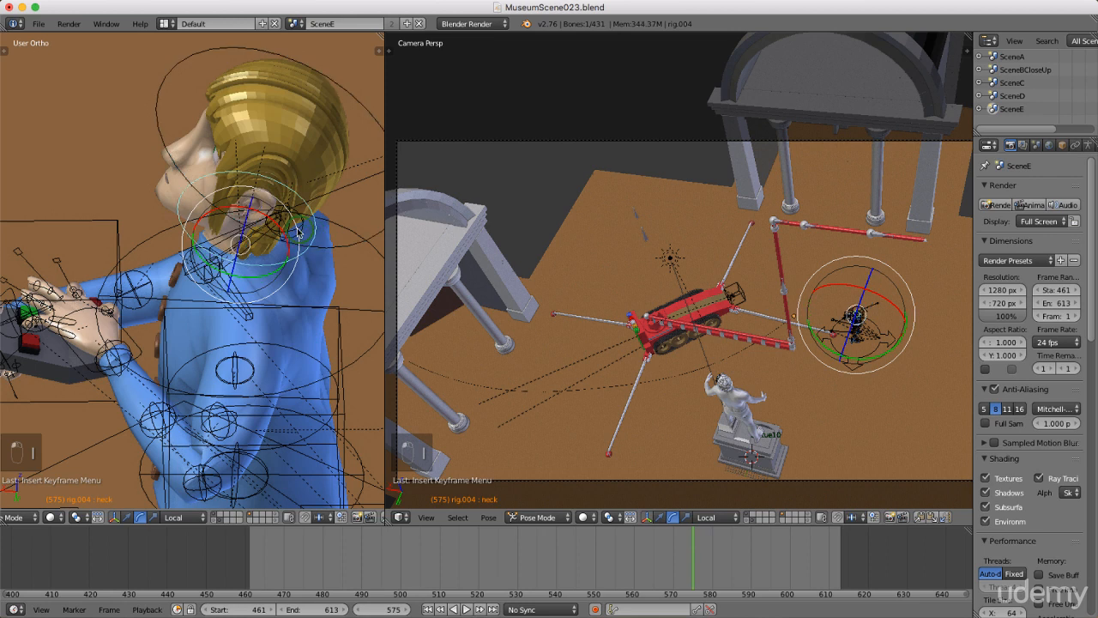
pyautogui.moveTo(284, 230); pyautogui.dragTo(281, 236)
pyautogui.press('i')
pyautogui.click(276, 237)
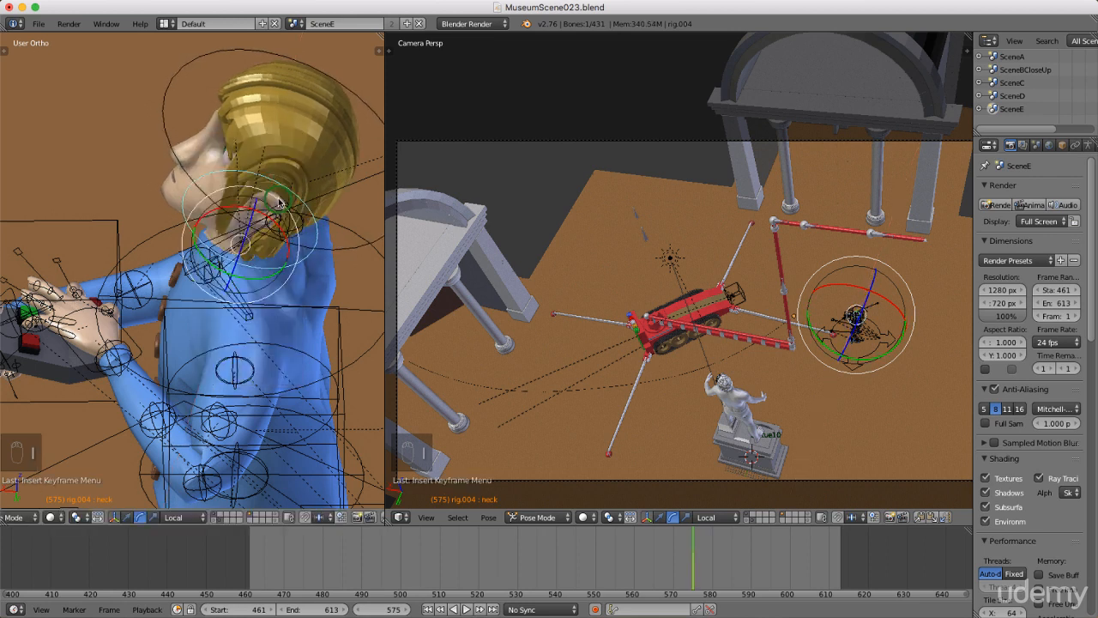
# At frame 594, turn the character's raised head to his right and insert a LocRotScale keyframe on the head bone.
pyautogui.click(696, 554)
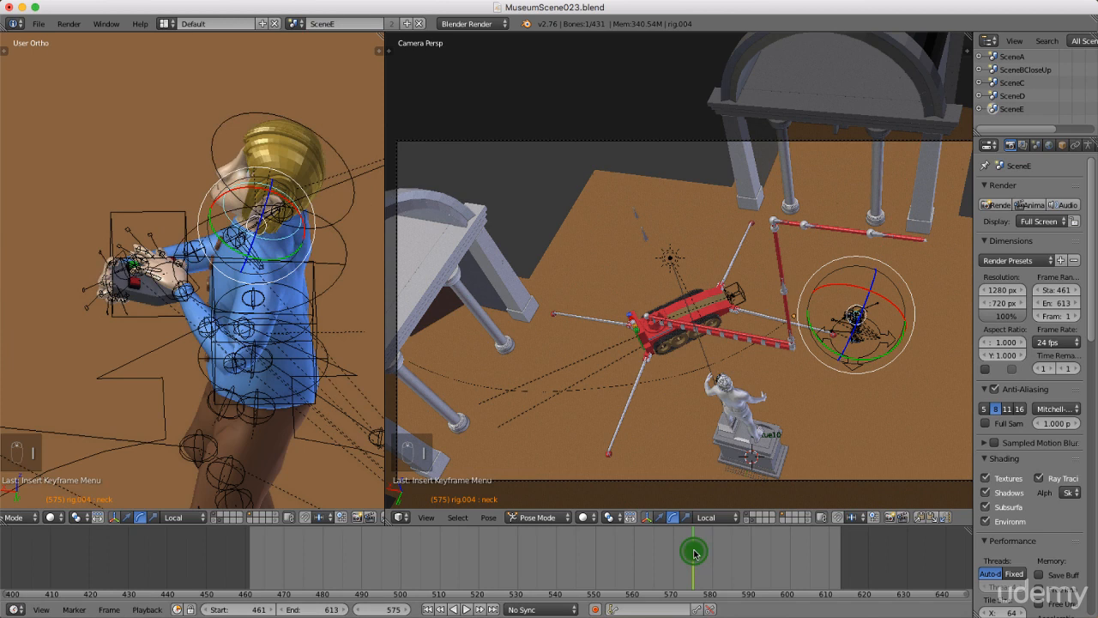
pyautogui.moveTo(696, 553); pyautogui.dragTo(764, 559)
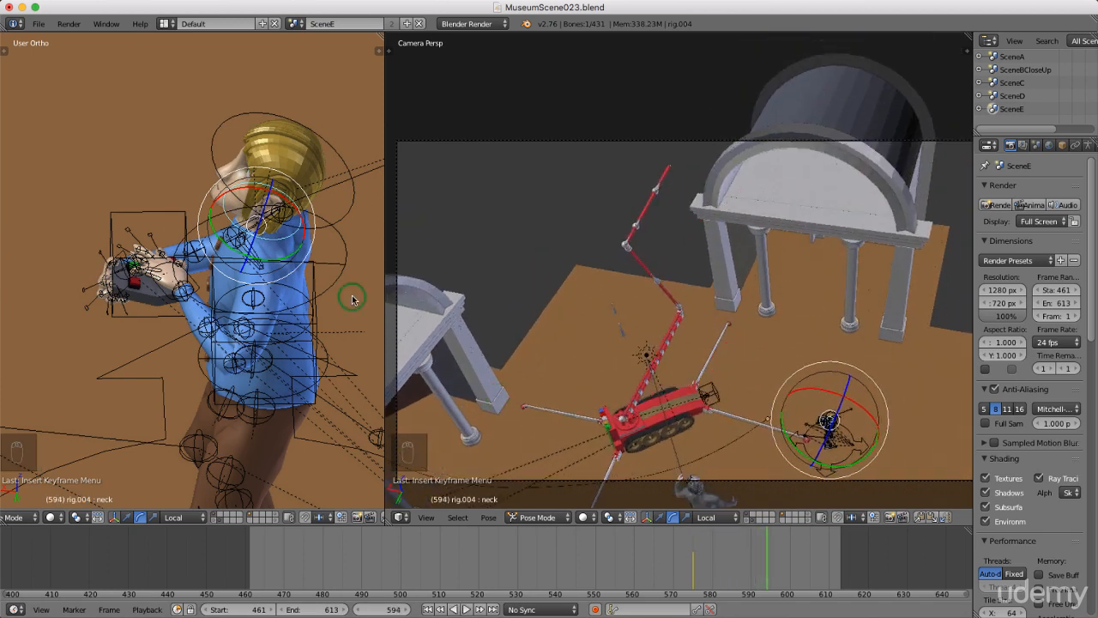
pyautogui.rightClick(224, 127)
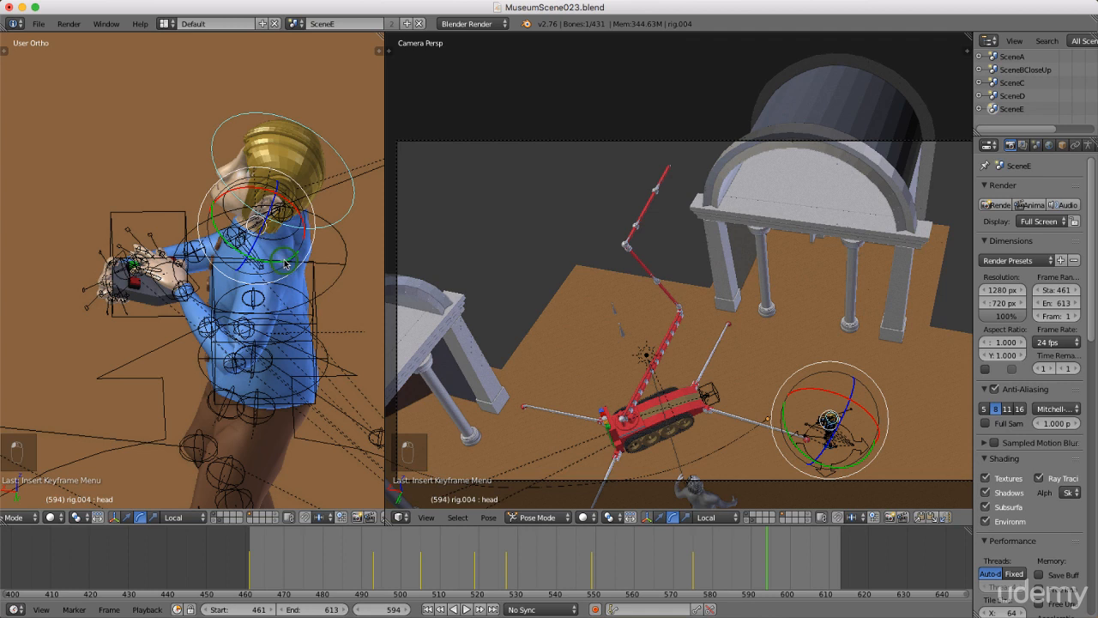
pyautogui.moveTo(286, 263); pyautogui.dragTo(255, 261)
pyautogui.press('i')
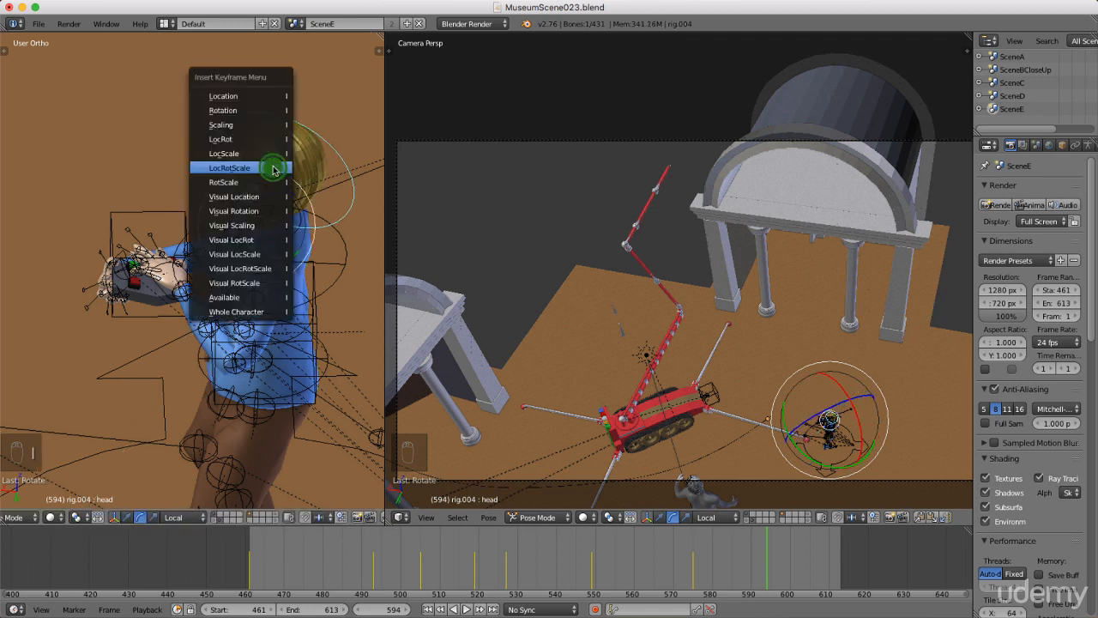
pyautogui.click(273, 168)
# Play the animation to its end at frame 613 and examine the character, machine and surroundings from a wider angle.
pyautogui.scroll(-1, 705, 495)
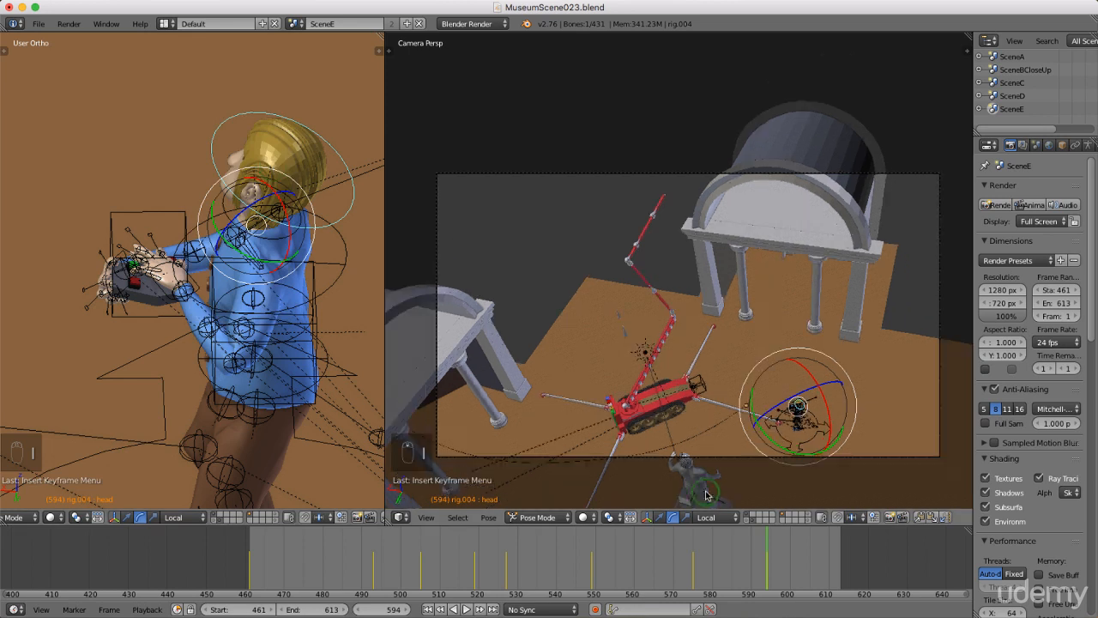
pyautogui.hotkey('alt', 'a')
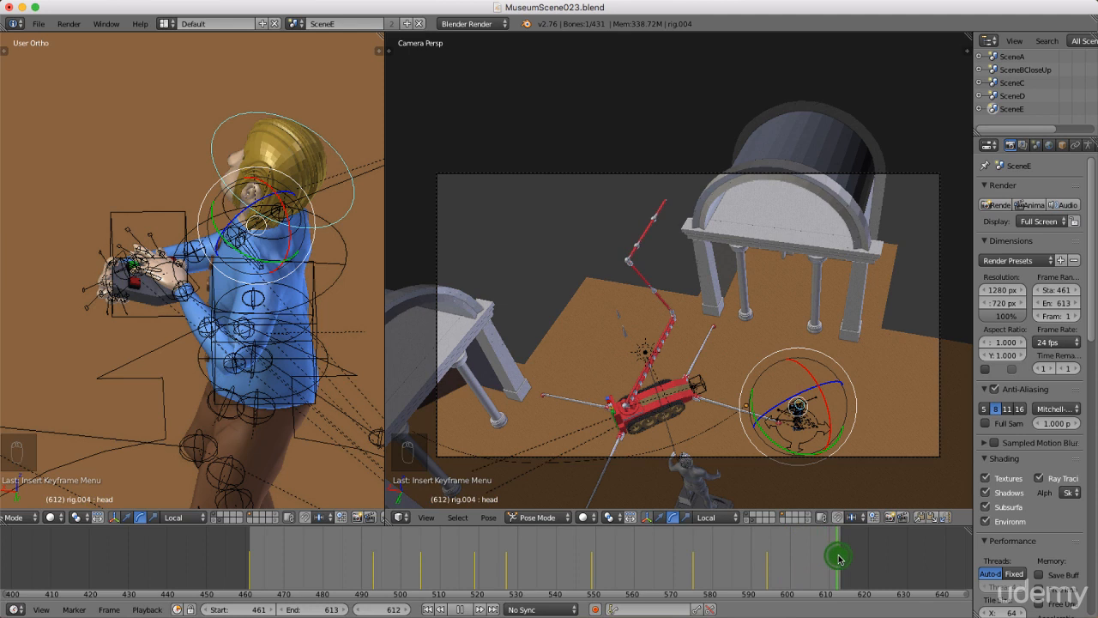
pyautogui.hotkey('alt', 'a')
pyautogui.scroll(-1, 768, 345)
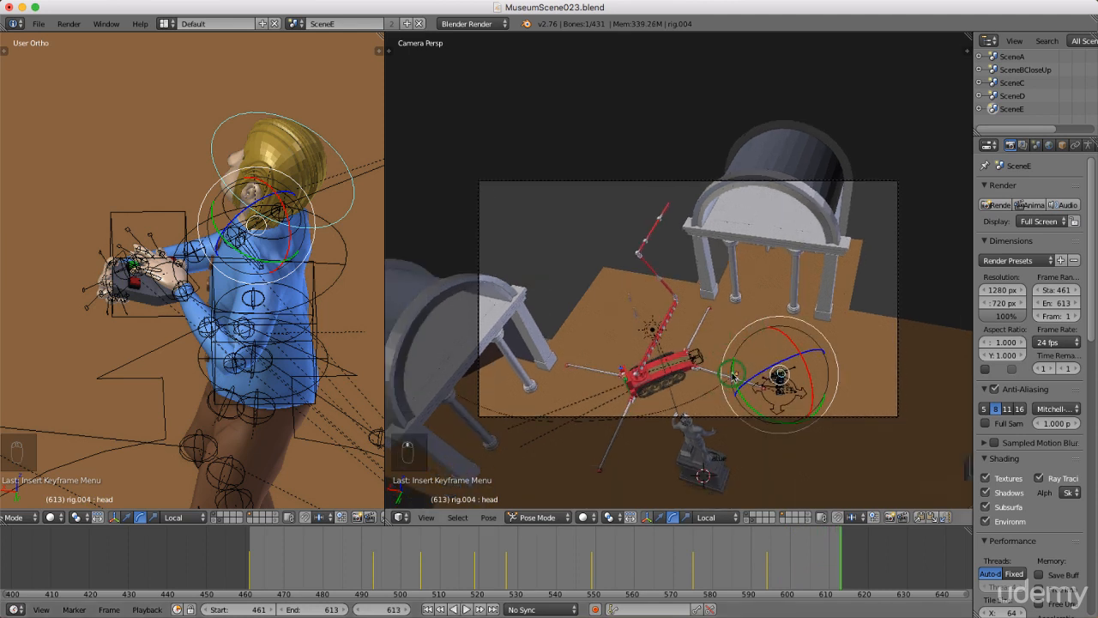
pyautogui.keyDown('shift'); pyautogui.moveTo(735, 383); pyautogui.dragTo(735, 372, button='middle'); pyautogui.keyUp('shift')
pyautogui.scroll(-1, 258, 283)
pyautogui.scroll(-10, 259, 283)
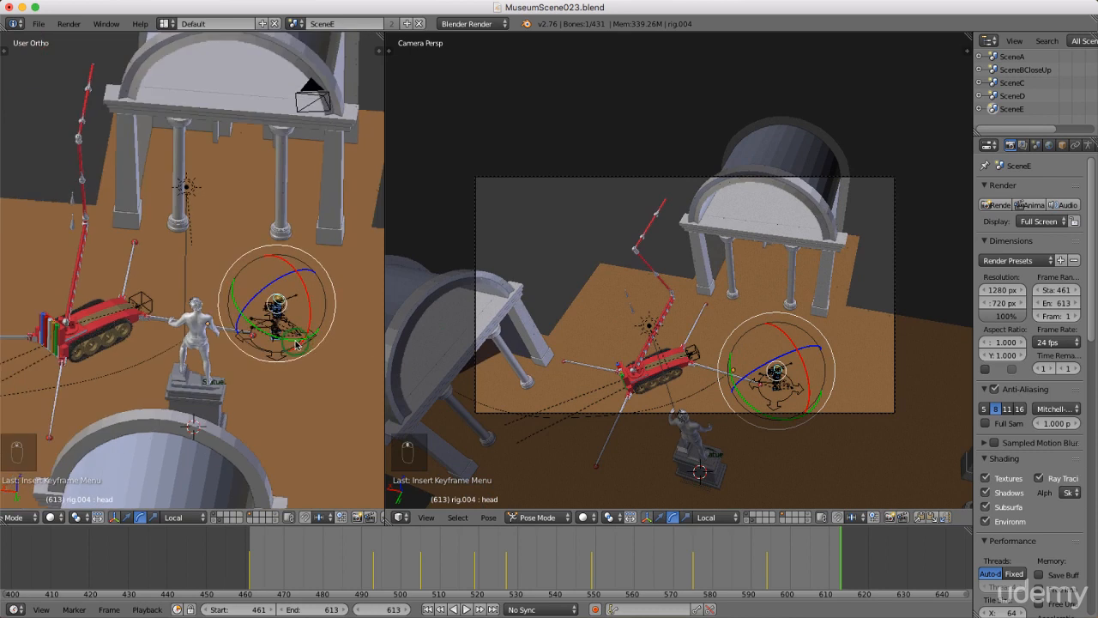
pyautogui.moveTo(296, 343); pyautogui.dragTo(262, 330, button='middle')
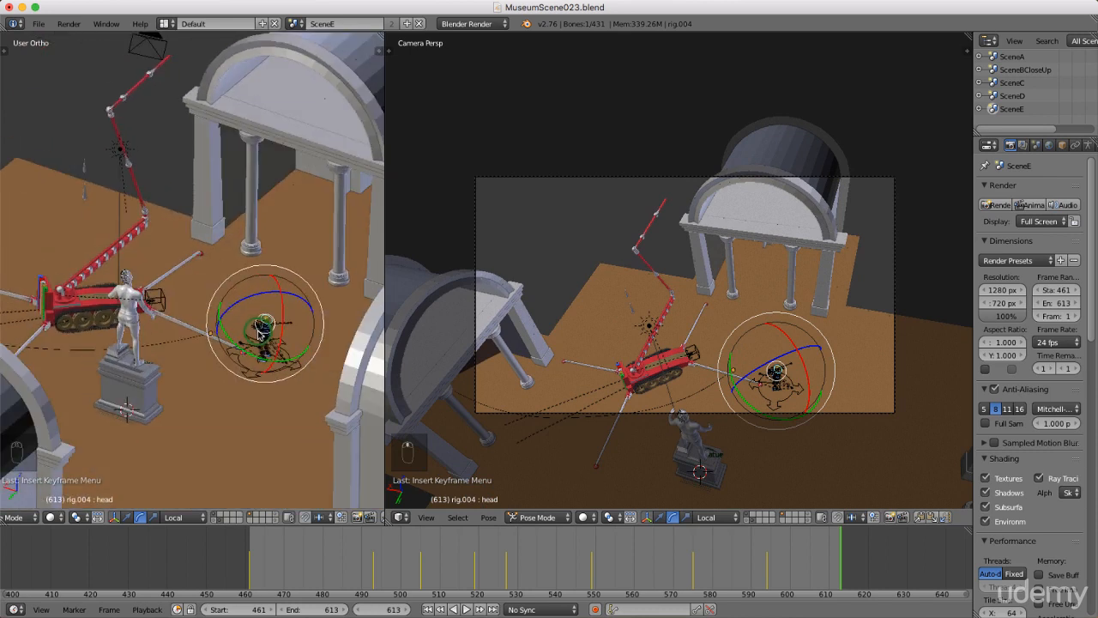
# Save the project over the existing MuseumScene023.blend file.
pyautogui.hotkey('ctrl', 's')
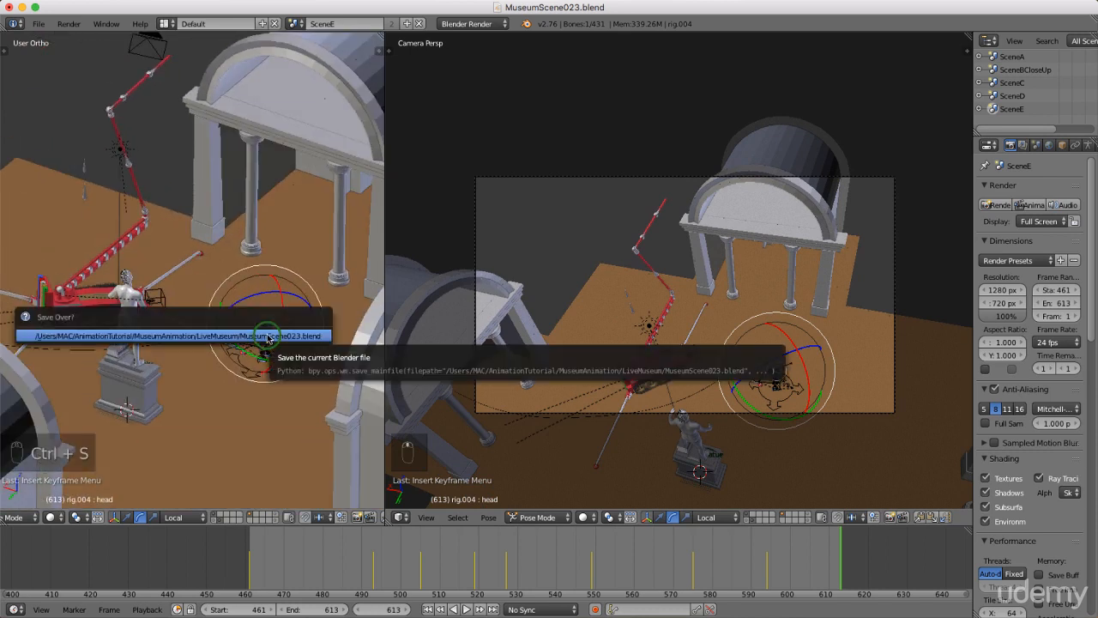
pyautogui.click(267, 336)
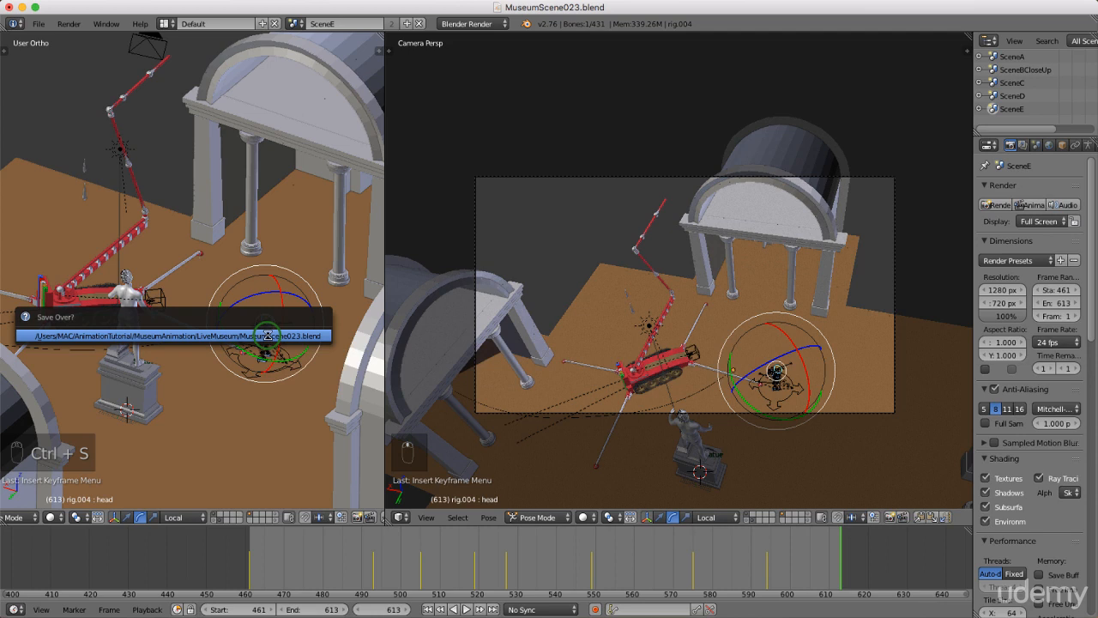